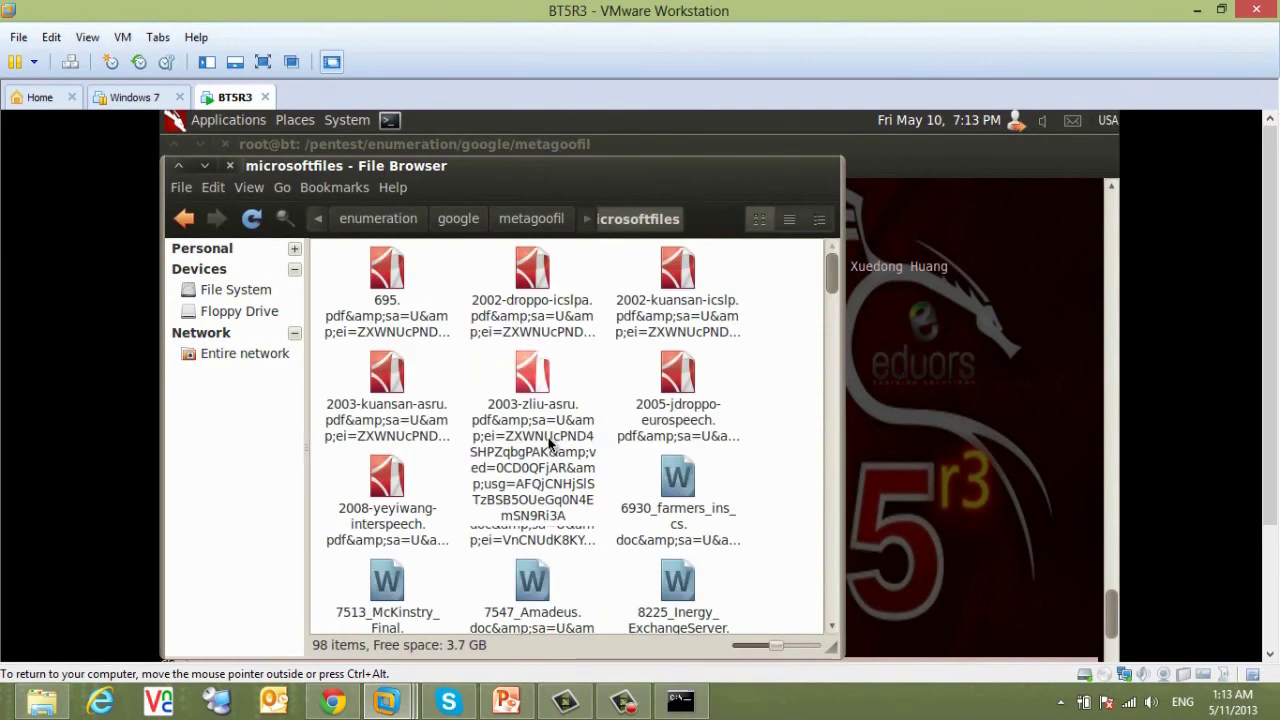
- Look through the downloaded documents in the microsoftfiles folder and minimize the file browser
scroll(626, 460, "down", 10)
scroll(627, 462, "down", 20)
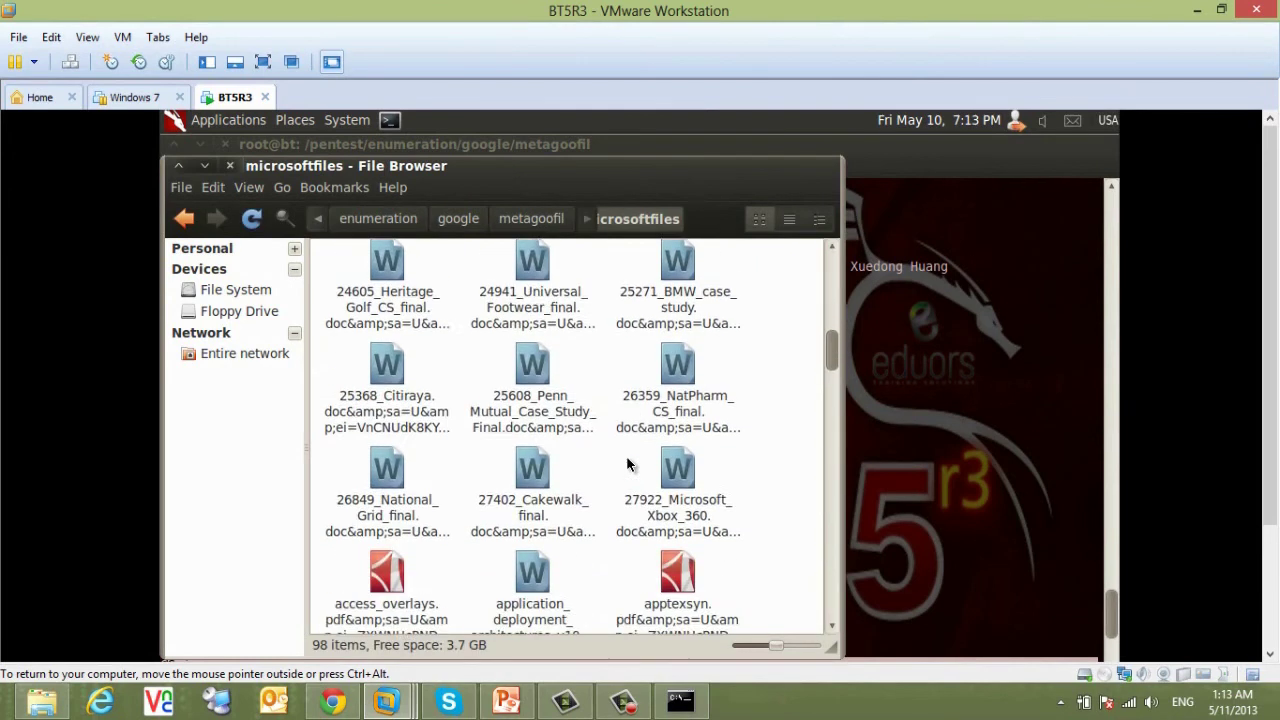
scroll(627, 462, "down", 20)
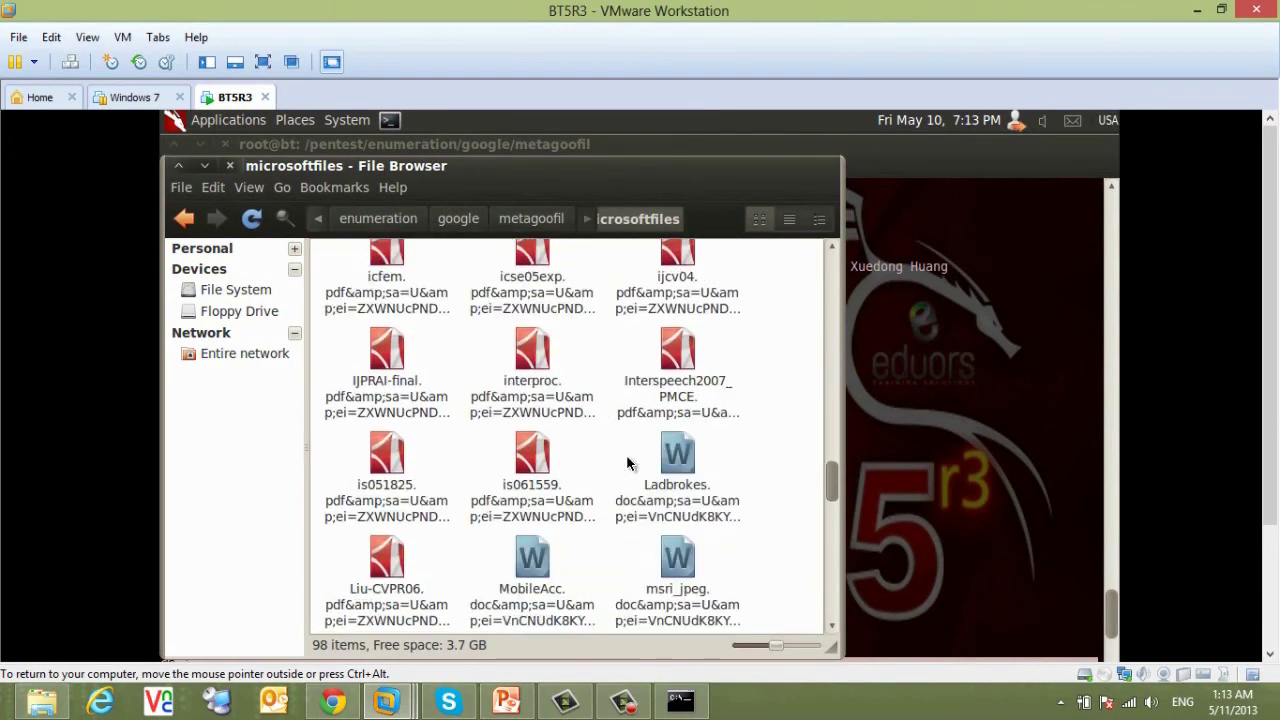
scroll(628, 462, "down", 3)
scroll(626, 454, "up", 11)
left_click(203, 166)
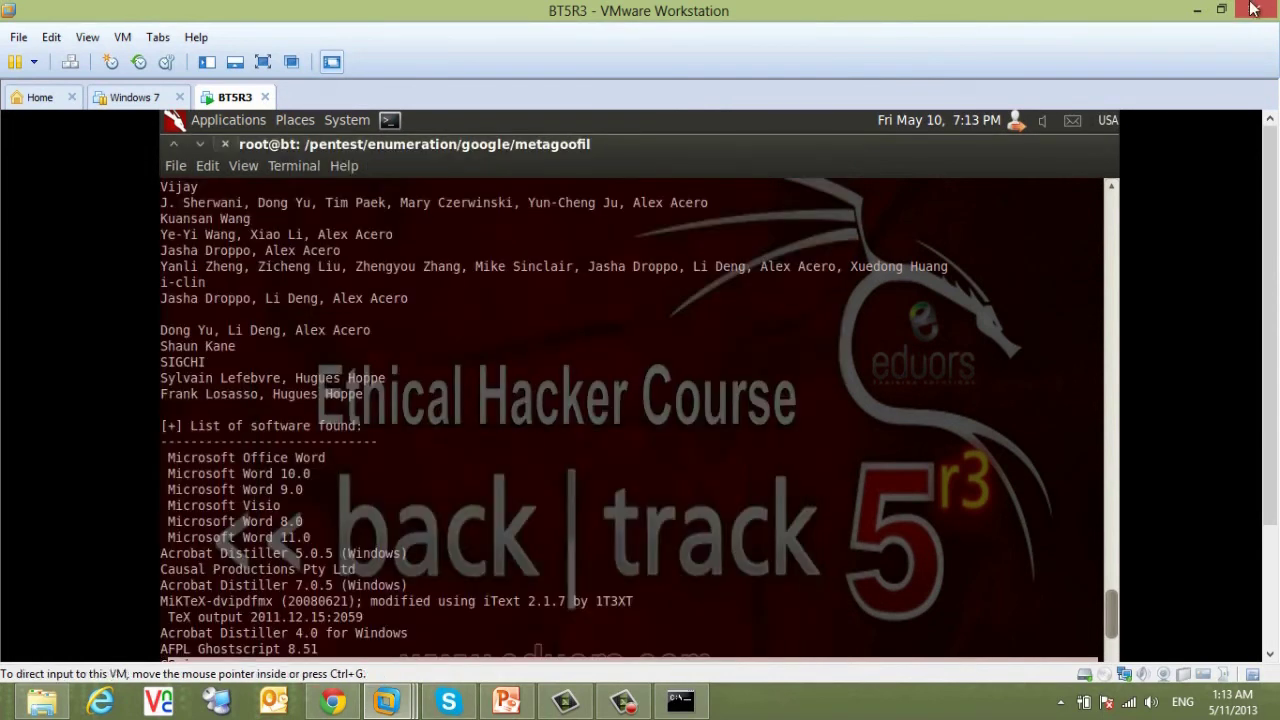
- Switch to the PowerPoint presentation, closing the Command Prompt over it, and show the FOCA entry on the metadata collector slide
left_click(1190, 12)
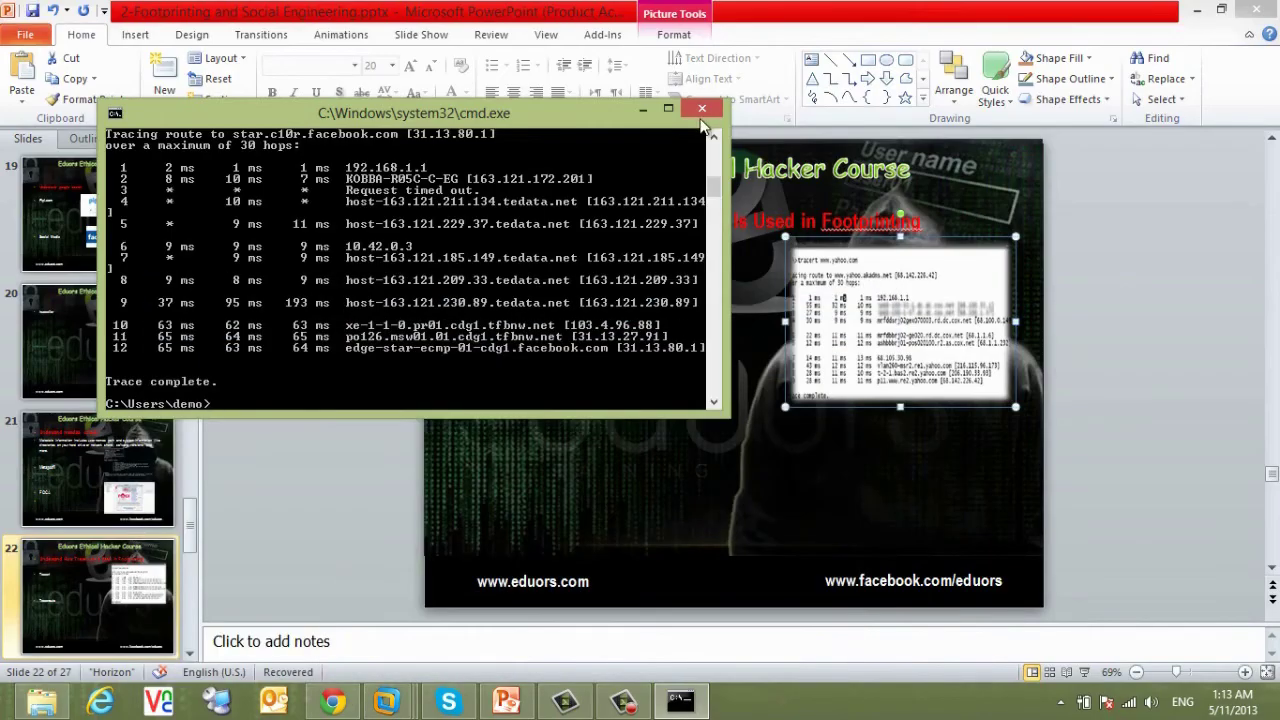
left_click(700, 116)
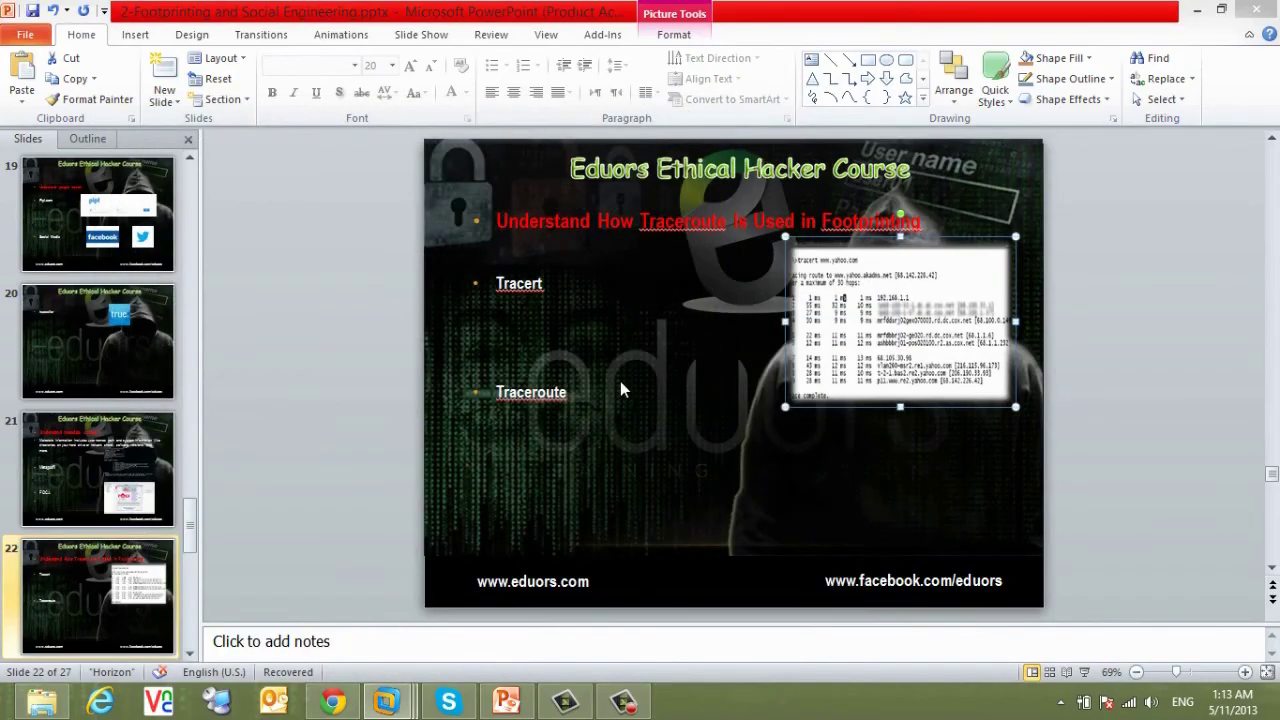
scroll(620, 389, "up", 1)
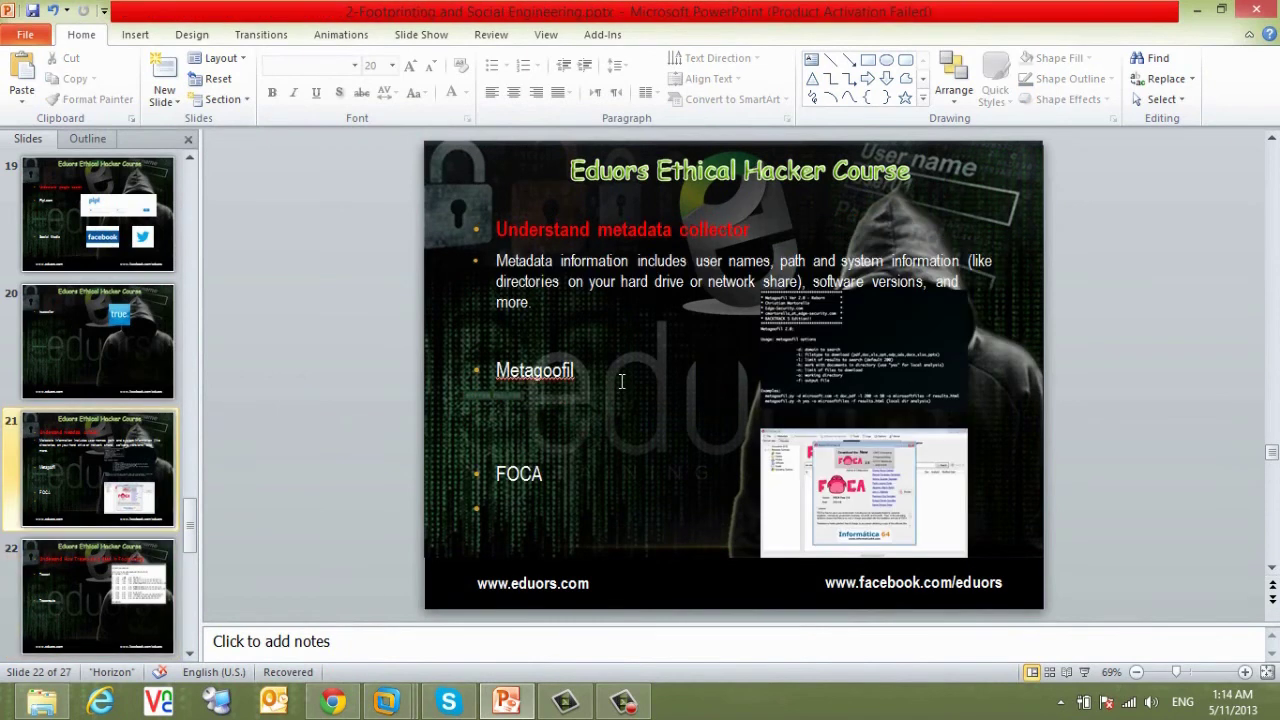
double_click(563, 469)
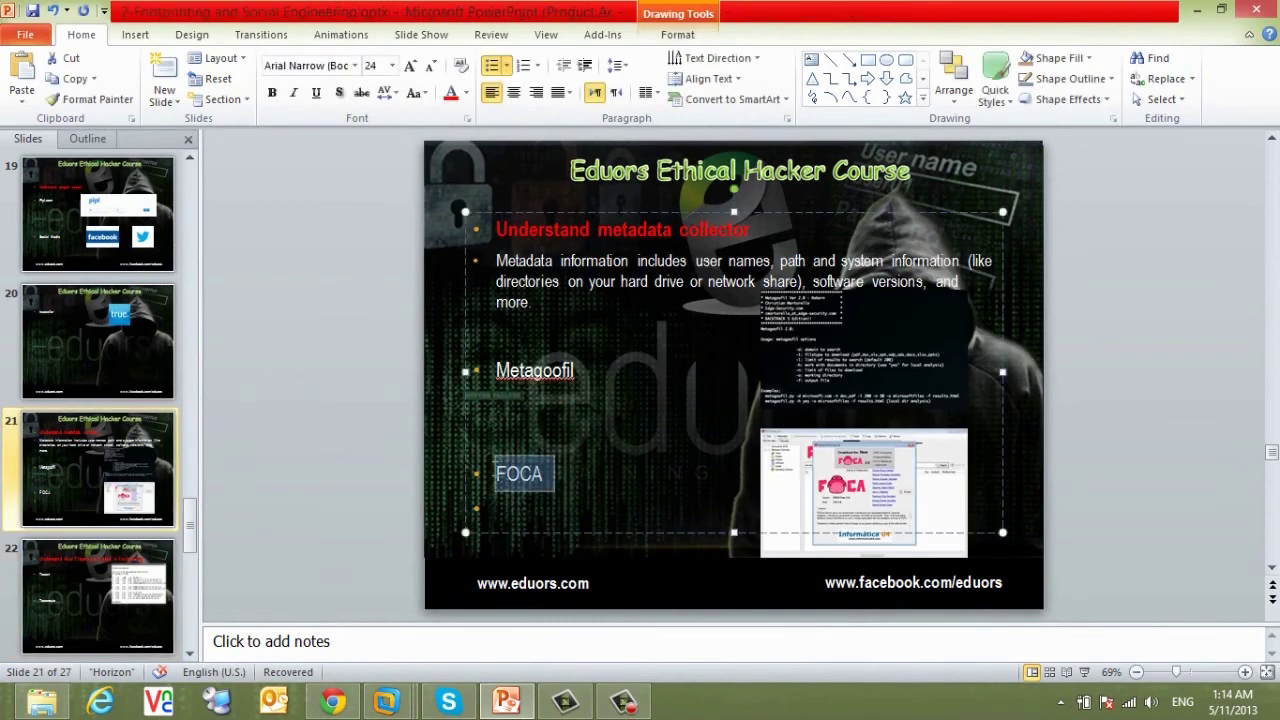
left_click(606, 486)
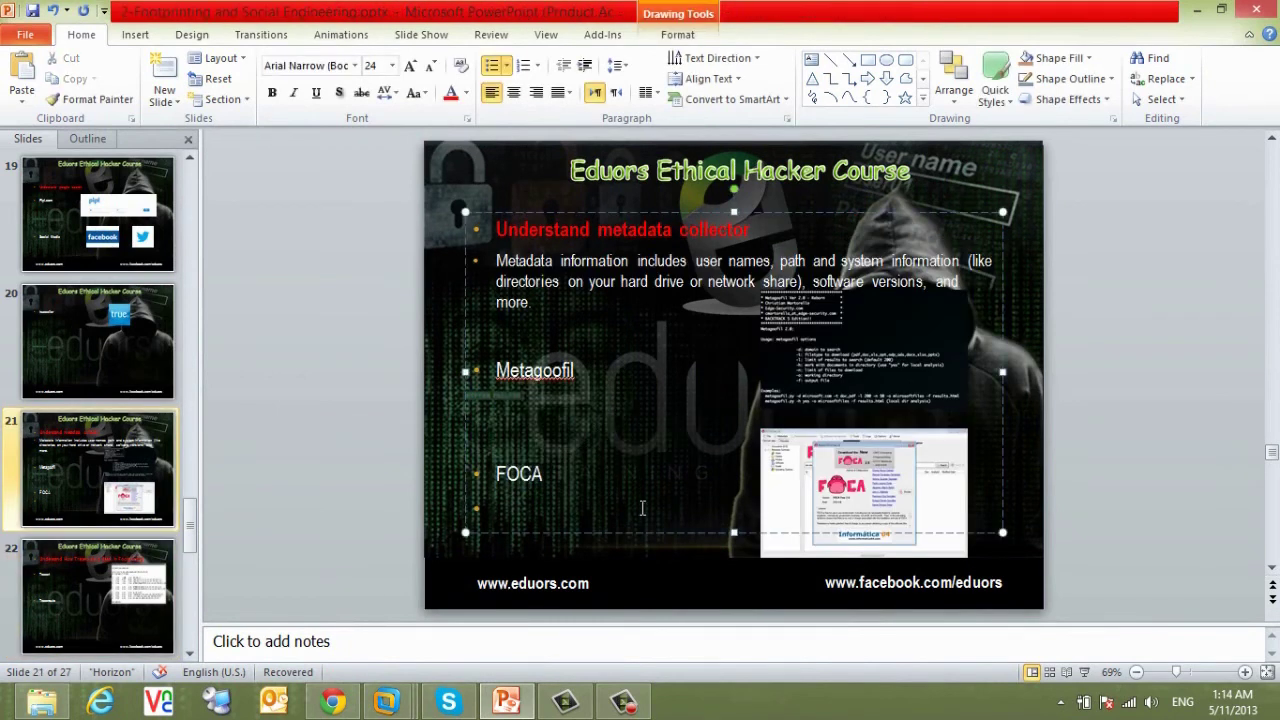
key("Return")
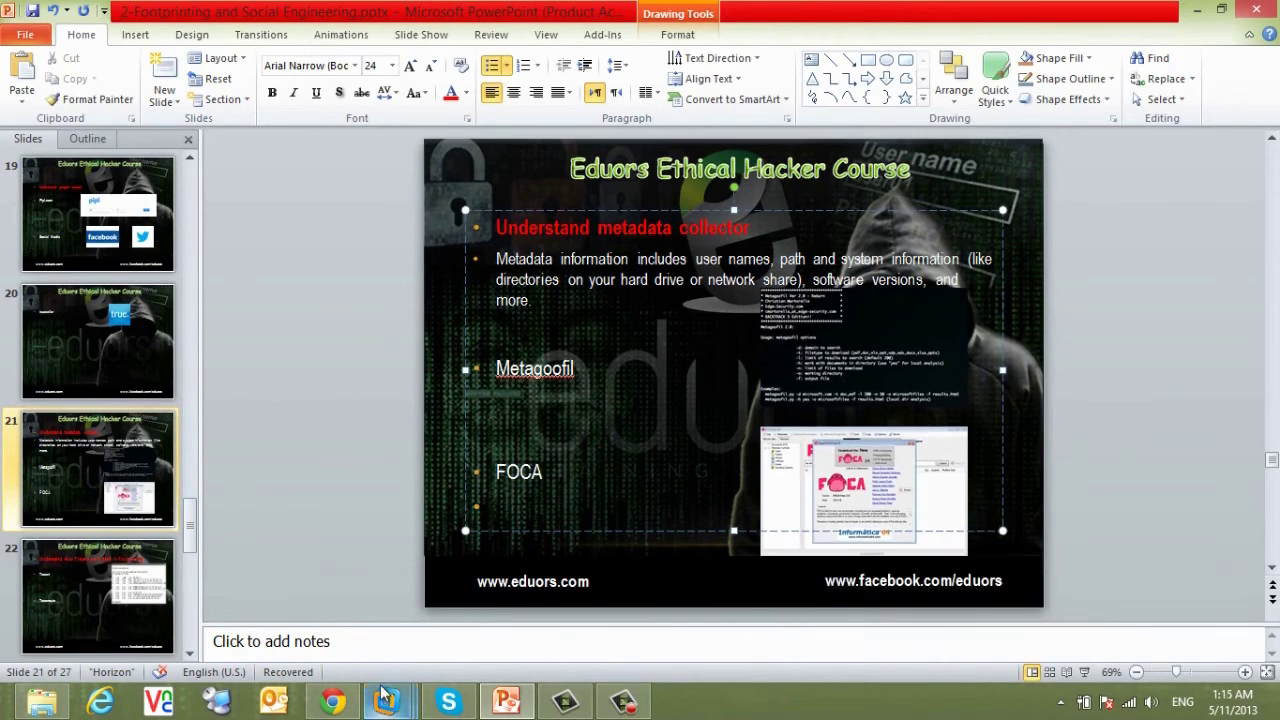
- Switch to the Windows 7 virtual machine in VMware Workstation and launch FOCA Free
mouse_move(386, 700)
left_click(378, 622)
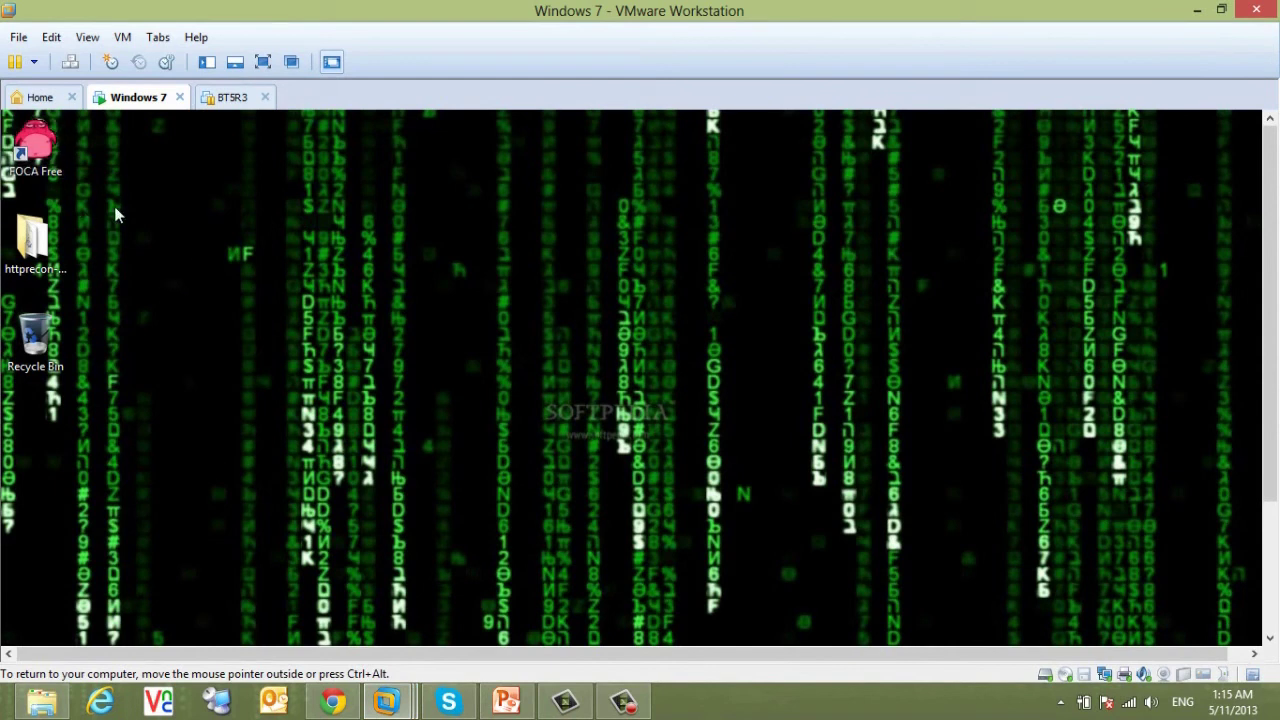
double_click(35, 148)
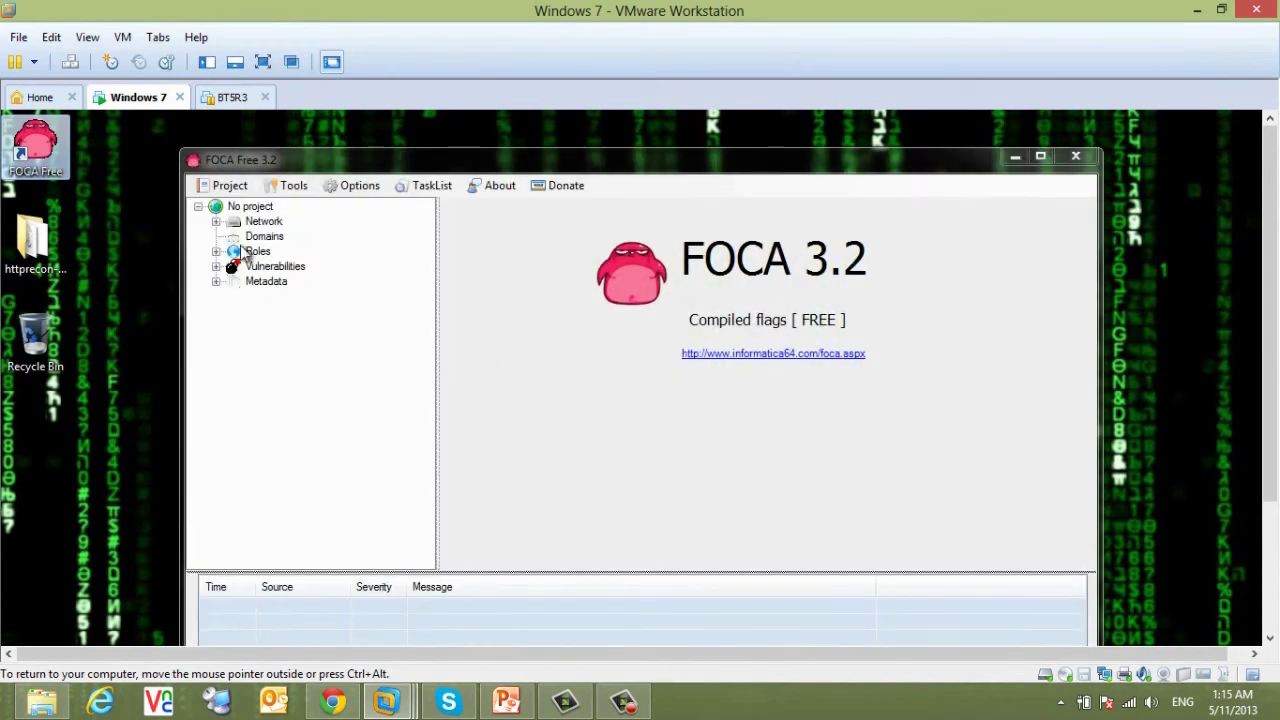
- Start a new FOCA project with microsoft.com as both the project name and the domain website
left_click(228, 186)
left_click(230, 207)
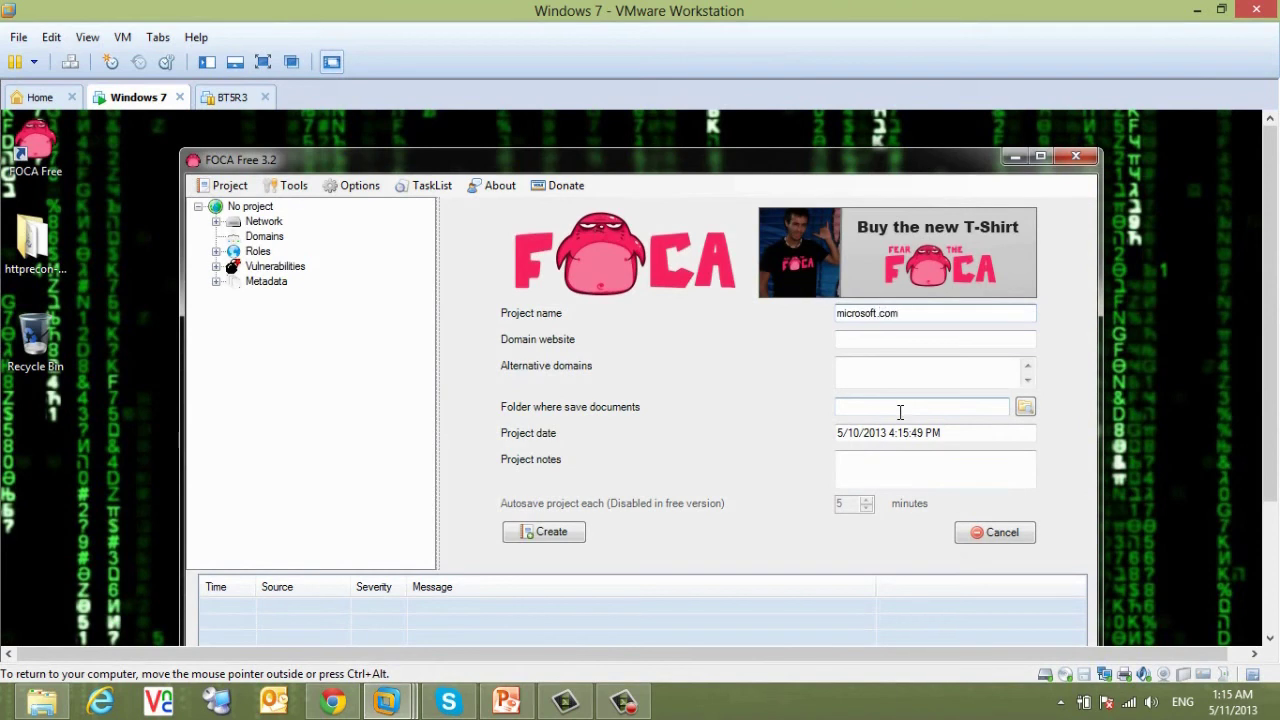
key("ctrl+a")
key("ctrl+c")
key("Tab")
key("ctrl+v")
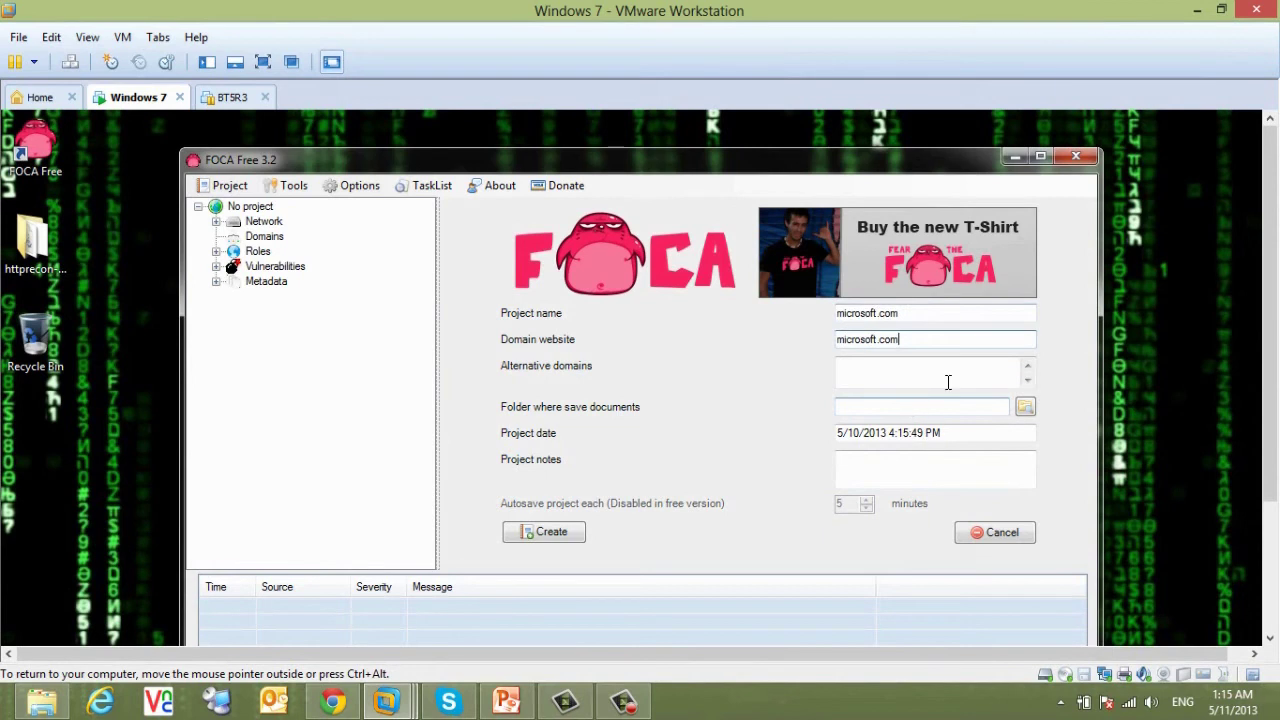
- Make a new desktop folder named micorosoft and set it as the folder where the project's documents are saved
right_click(63, 463)
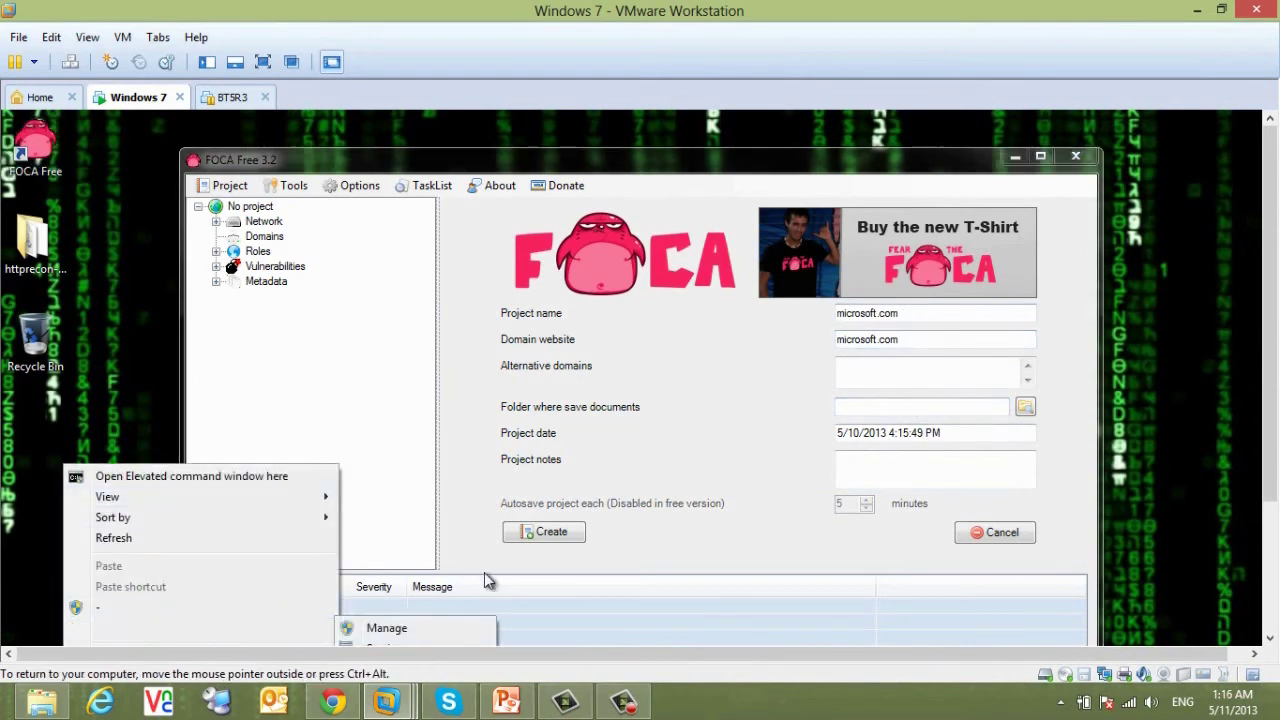
left_click(1026, 407)
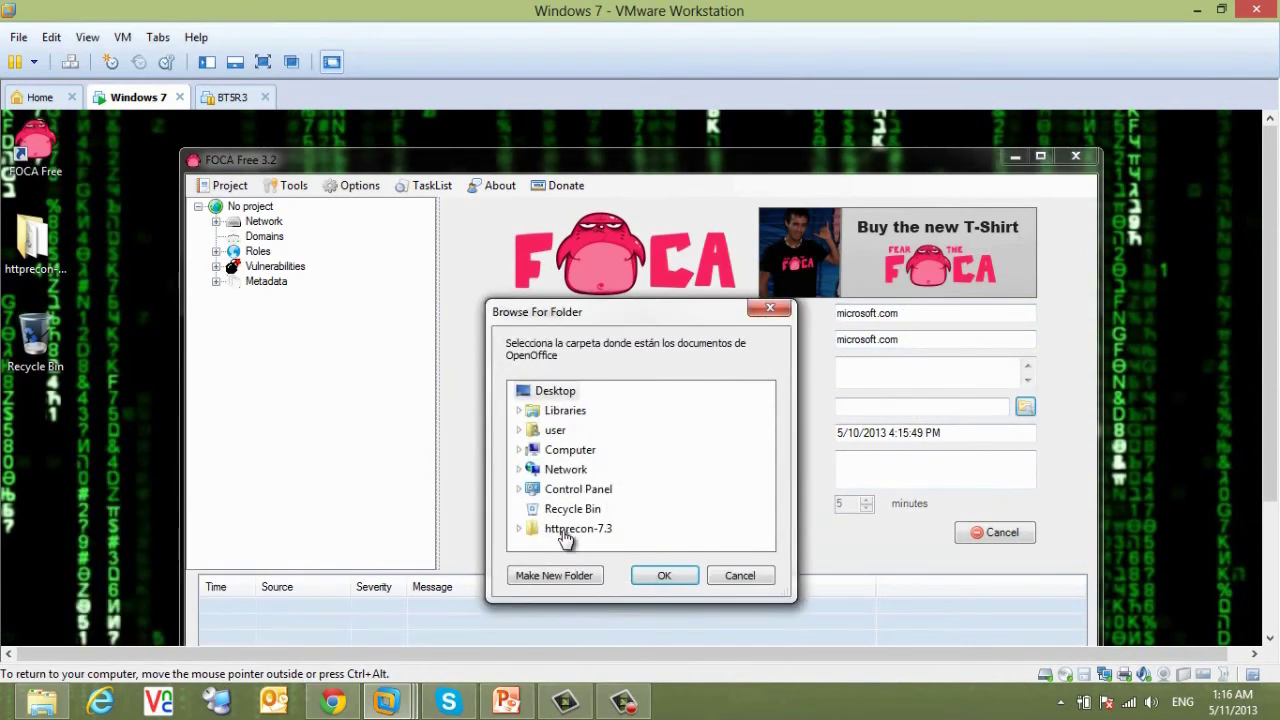
left_click(571, 579)
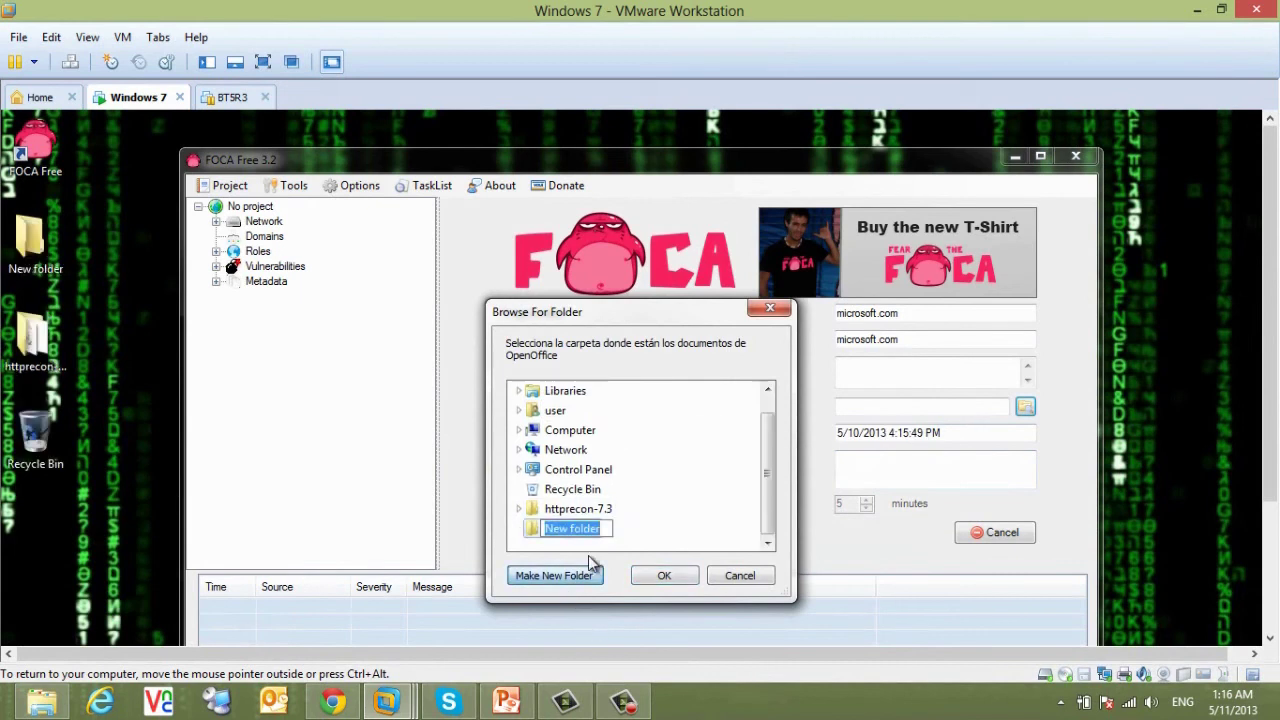
type("micorosoft")
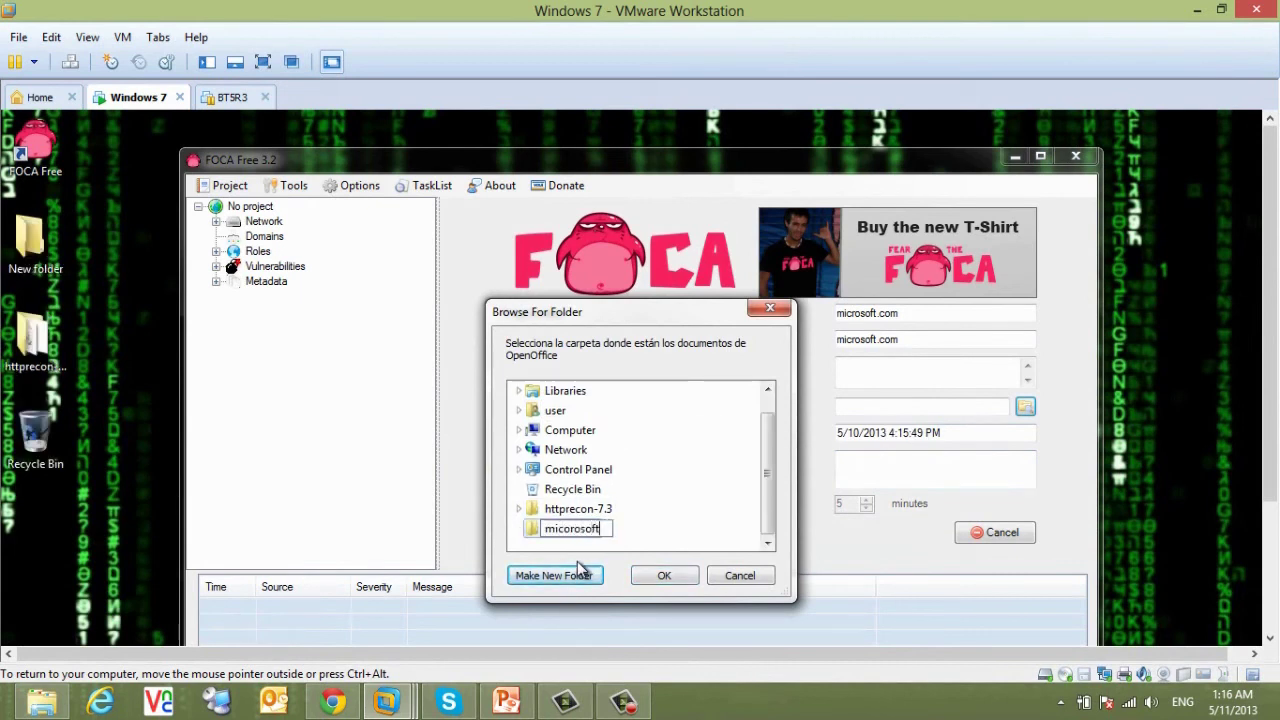
key("Return")
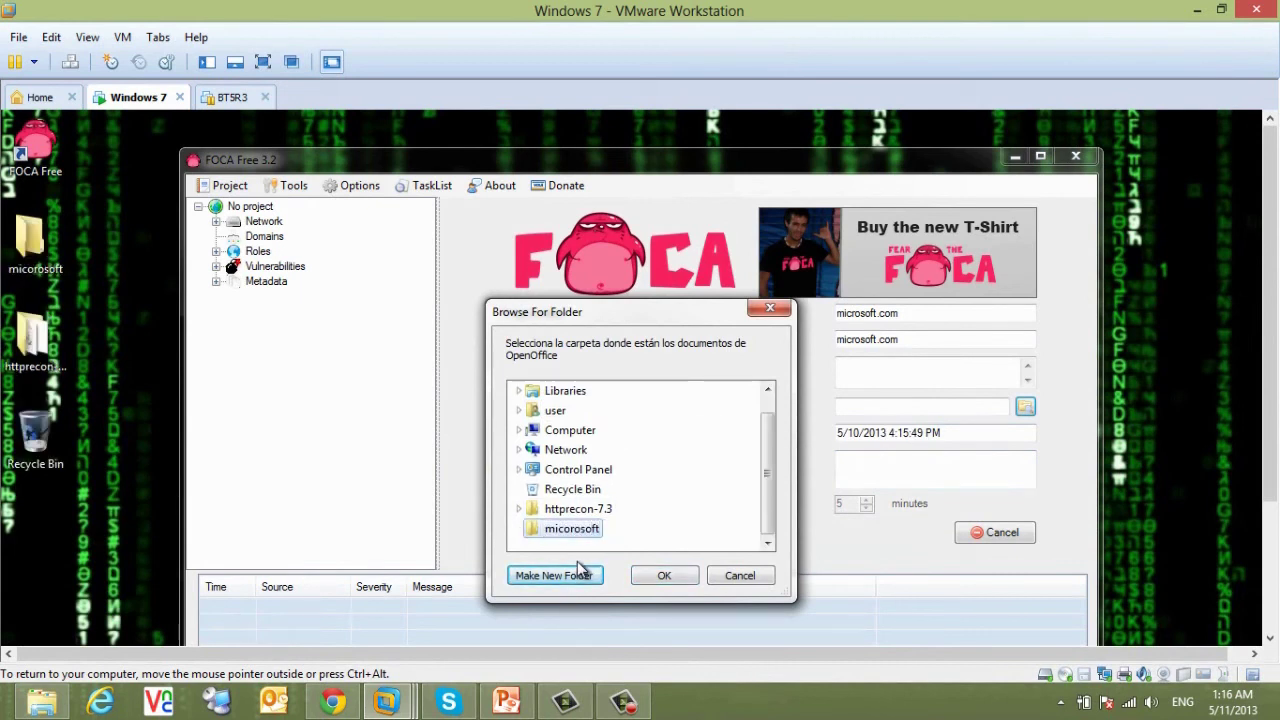
left_click(664, 576)
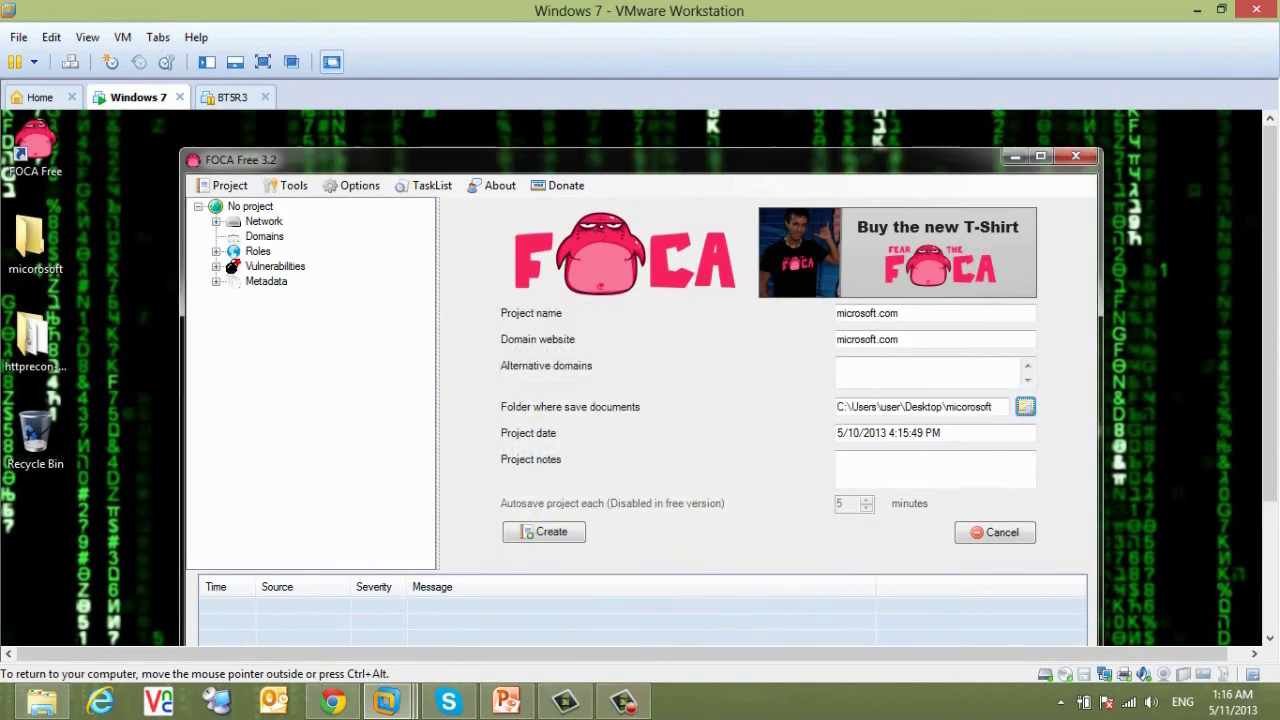
- Show the virtual machine full screen, then create the project and save it as microsoft in the micorosoft desktop folder
left_click_drag(790, 166, 792, 140)
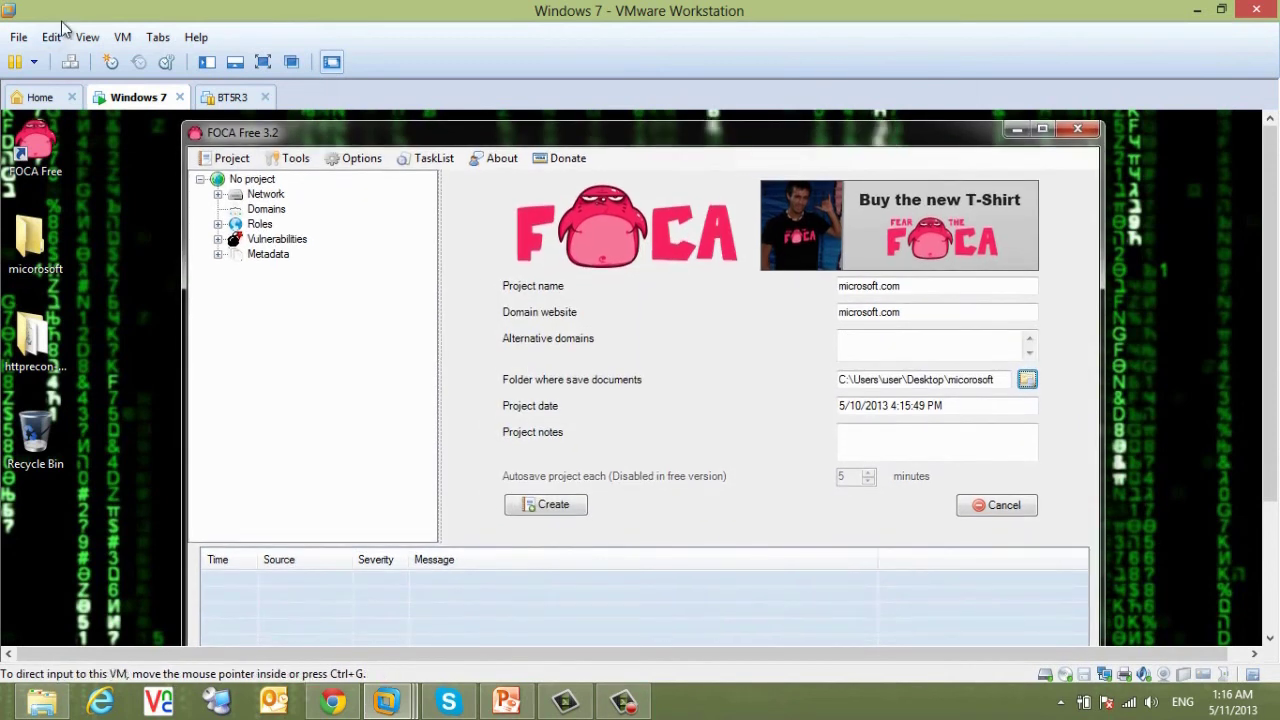
left_click(260, 61)
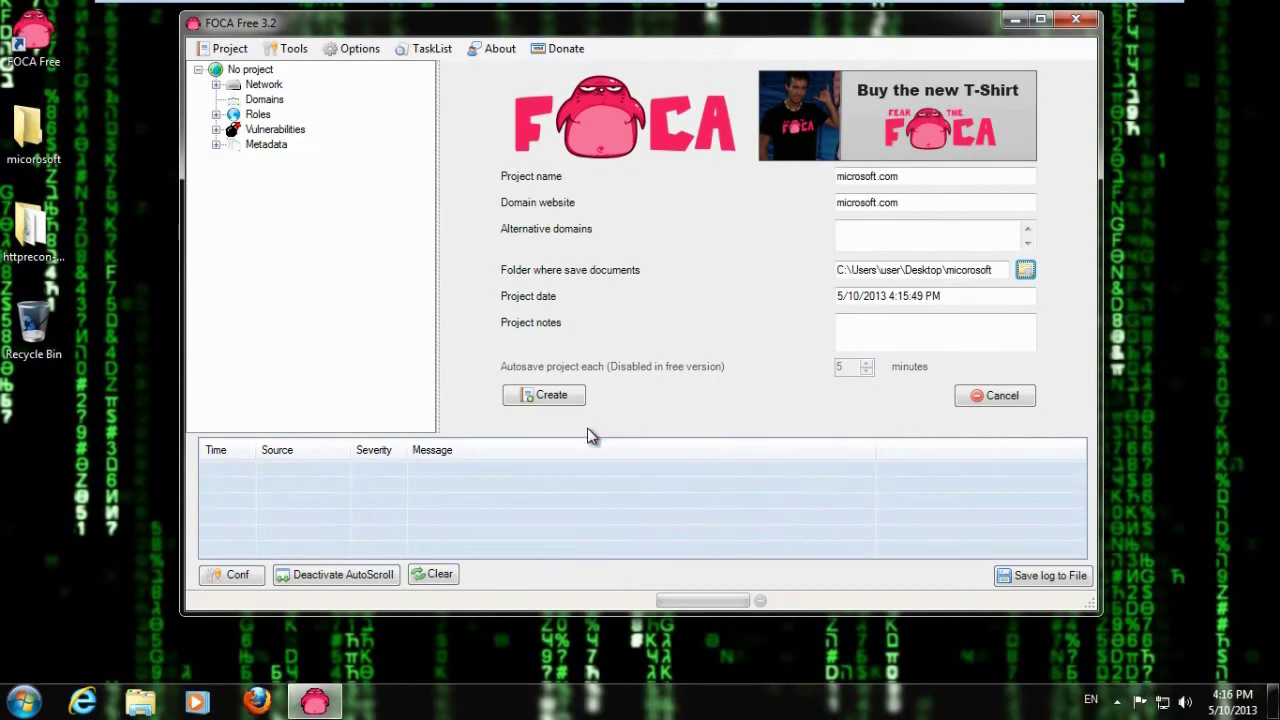
left_click(562, 397)
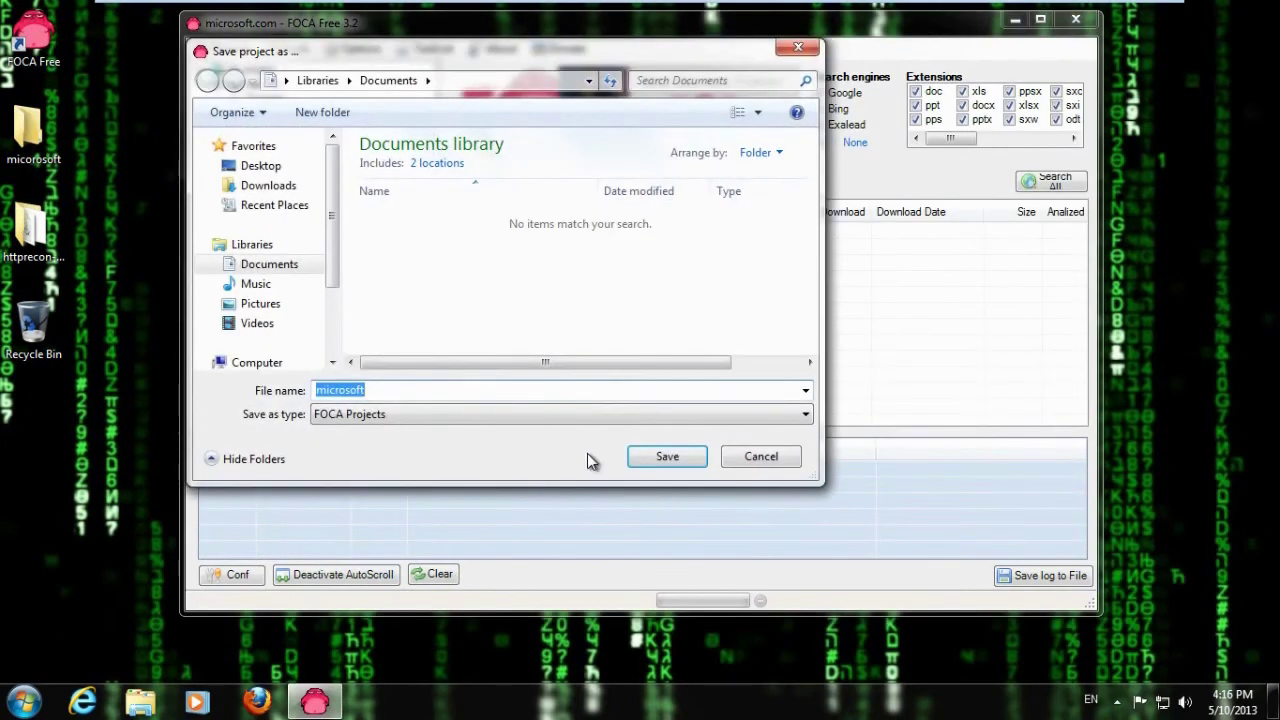
left_click(232, 167)
left_click(464, 356)
scroll(424, 350, "down", 1)
double_click(424, 350)
left_click(679, 459)
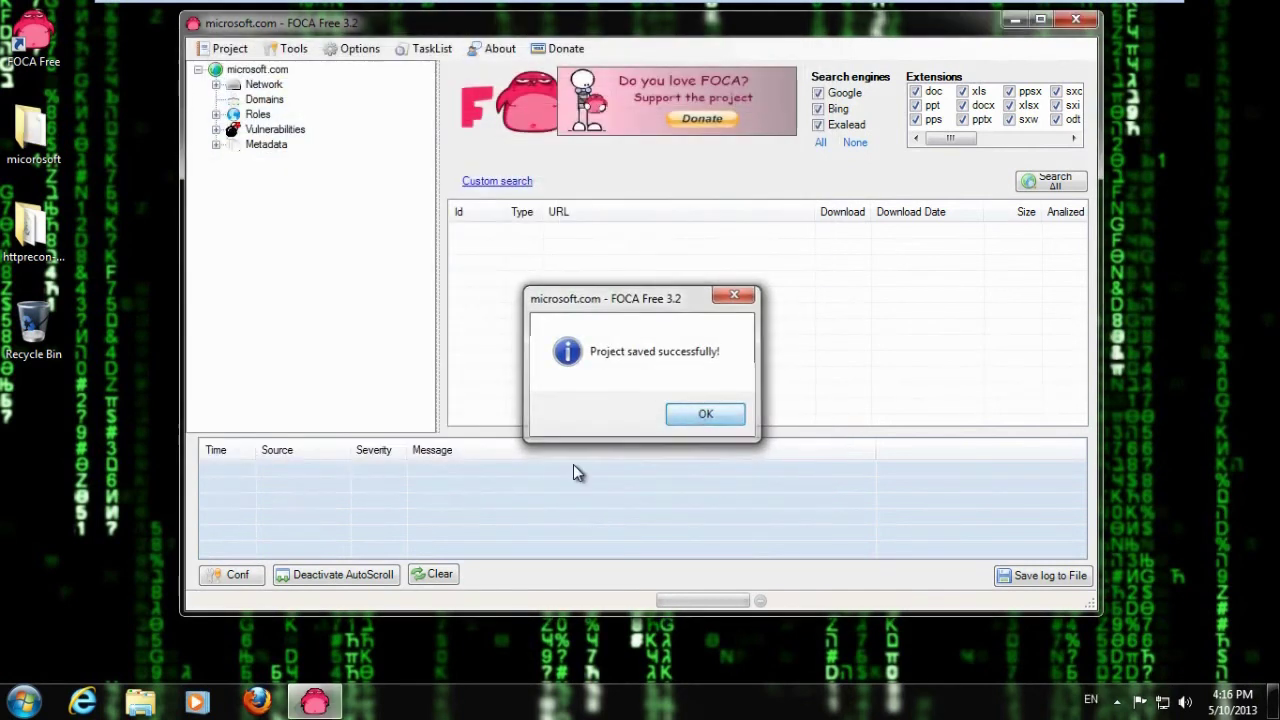
key("Return")
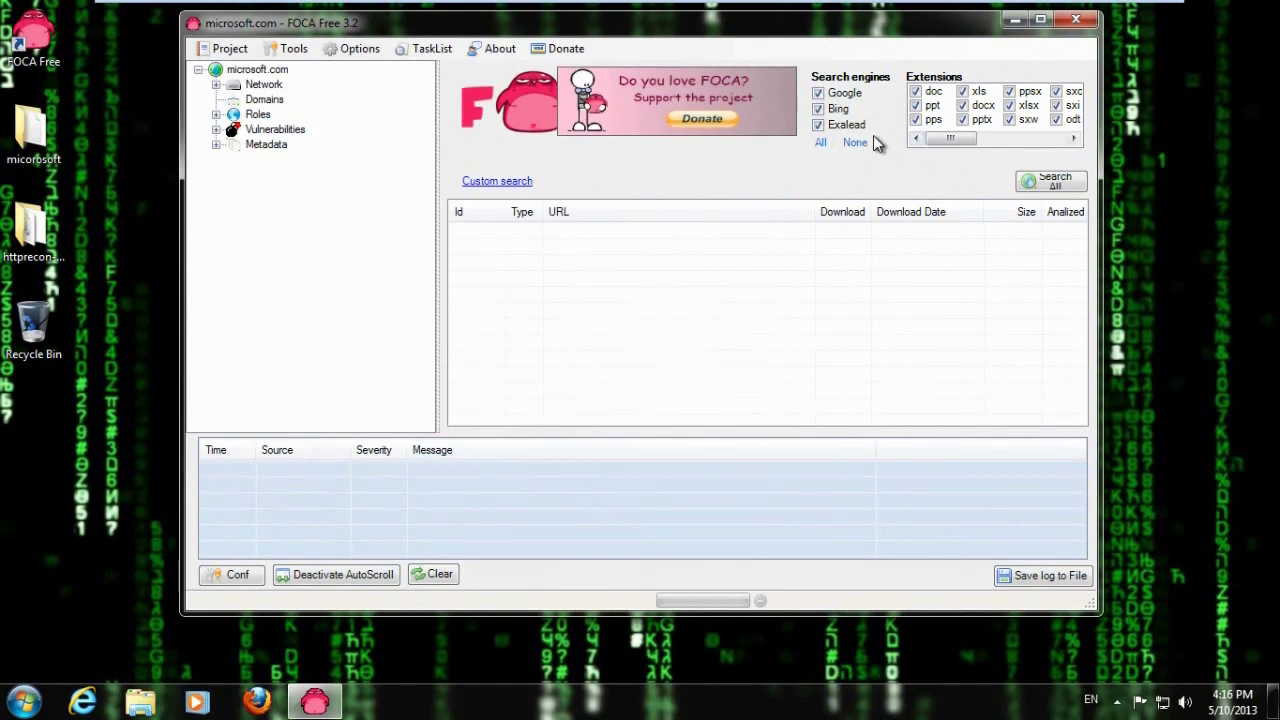
- Search Google, Bing and Exalead for all selected document types on microsoft.com, accepting the alternative domain
left_click(1053, 181)
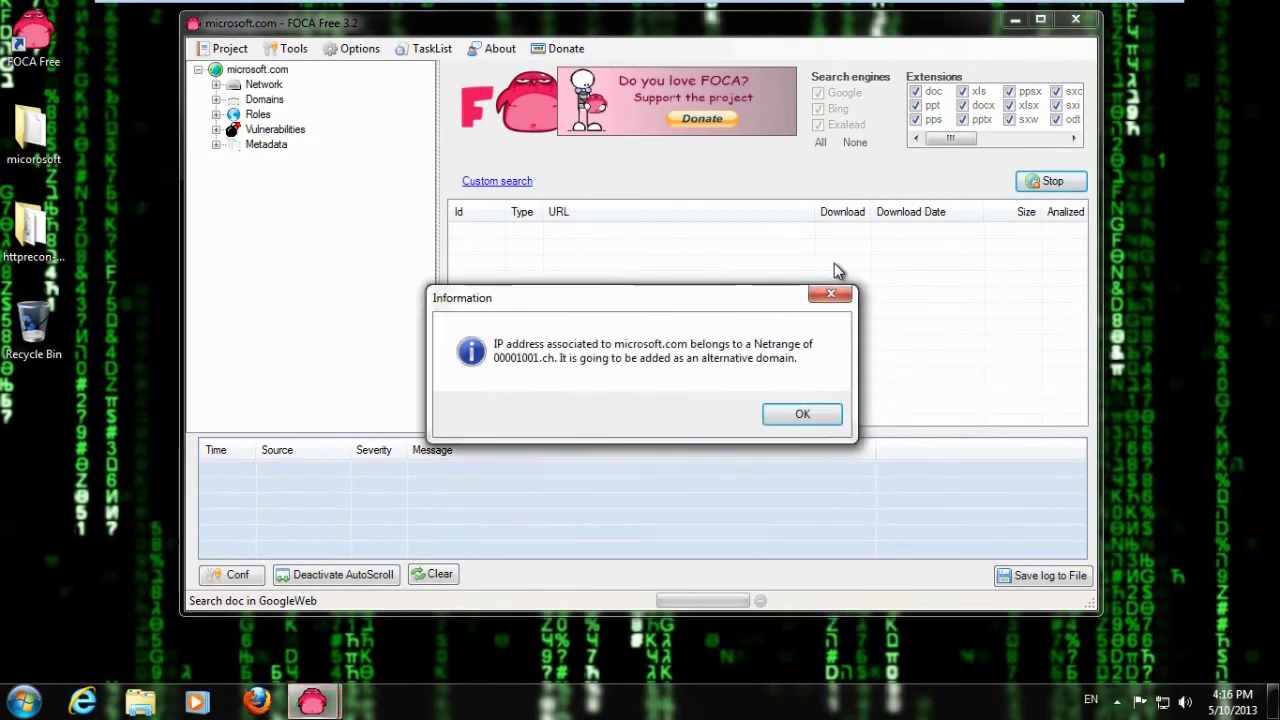
left_click(804, 415)
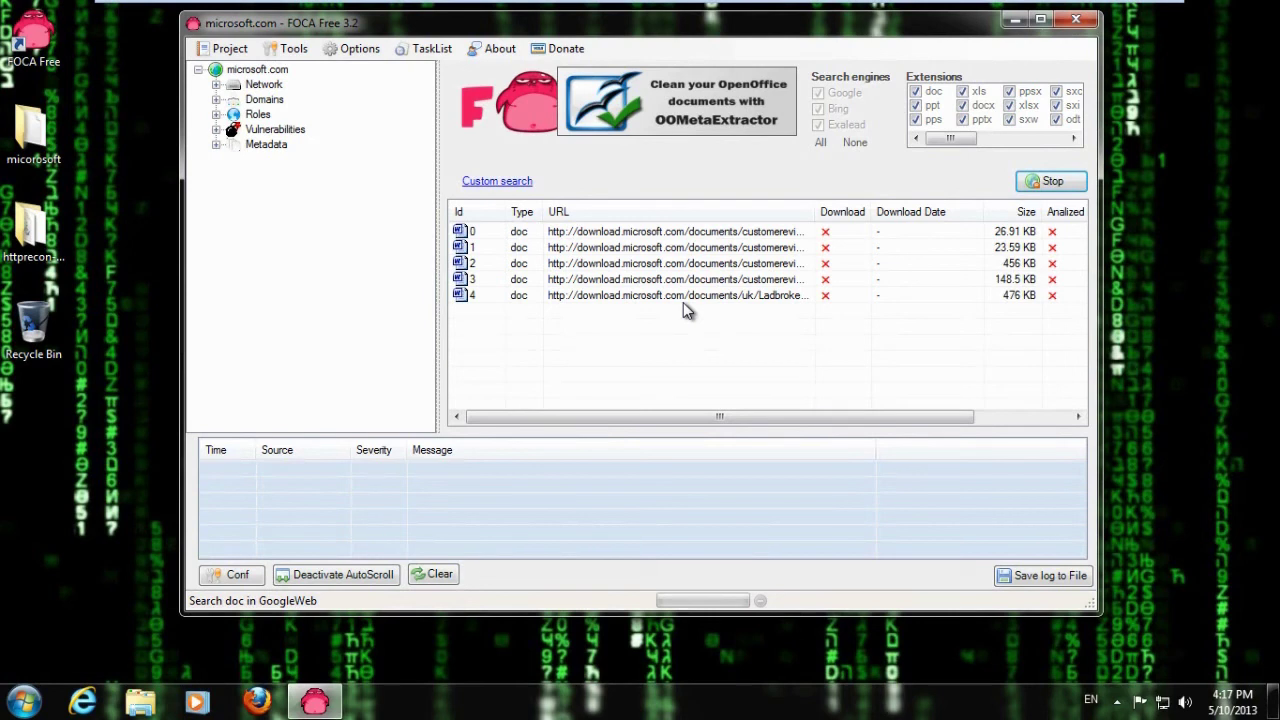
- Download all the documents found so far in the search results
left_click(683, 298)
left_click(686, 280)
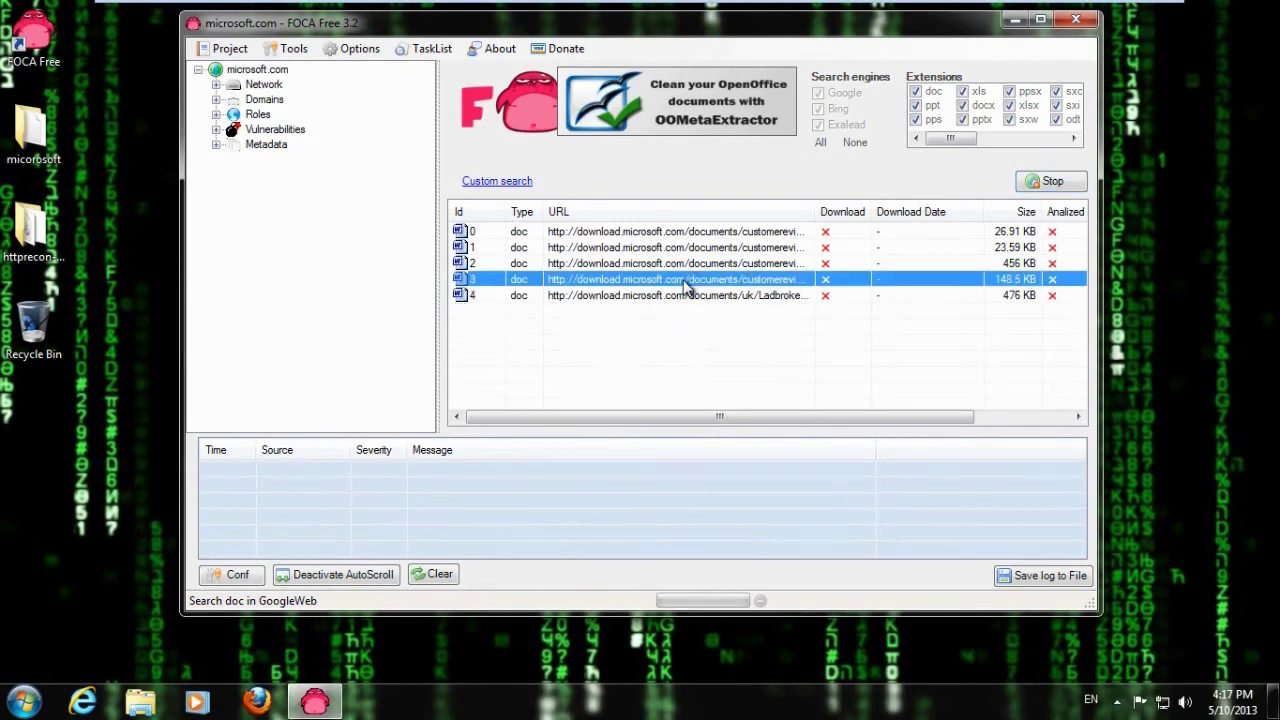
left_click(695, 247)
left_click(695, 233)
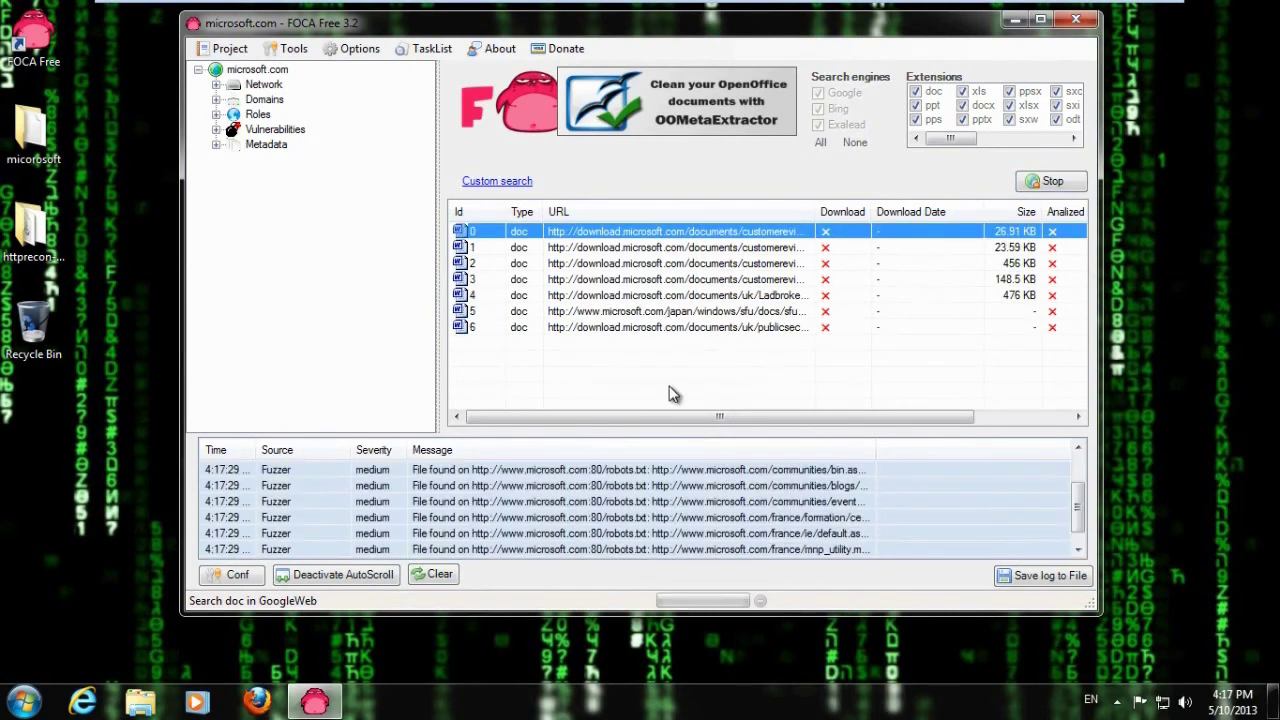
right_click(679, 238)
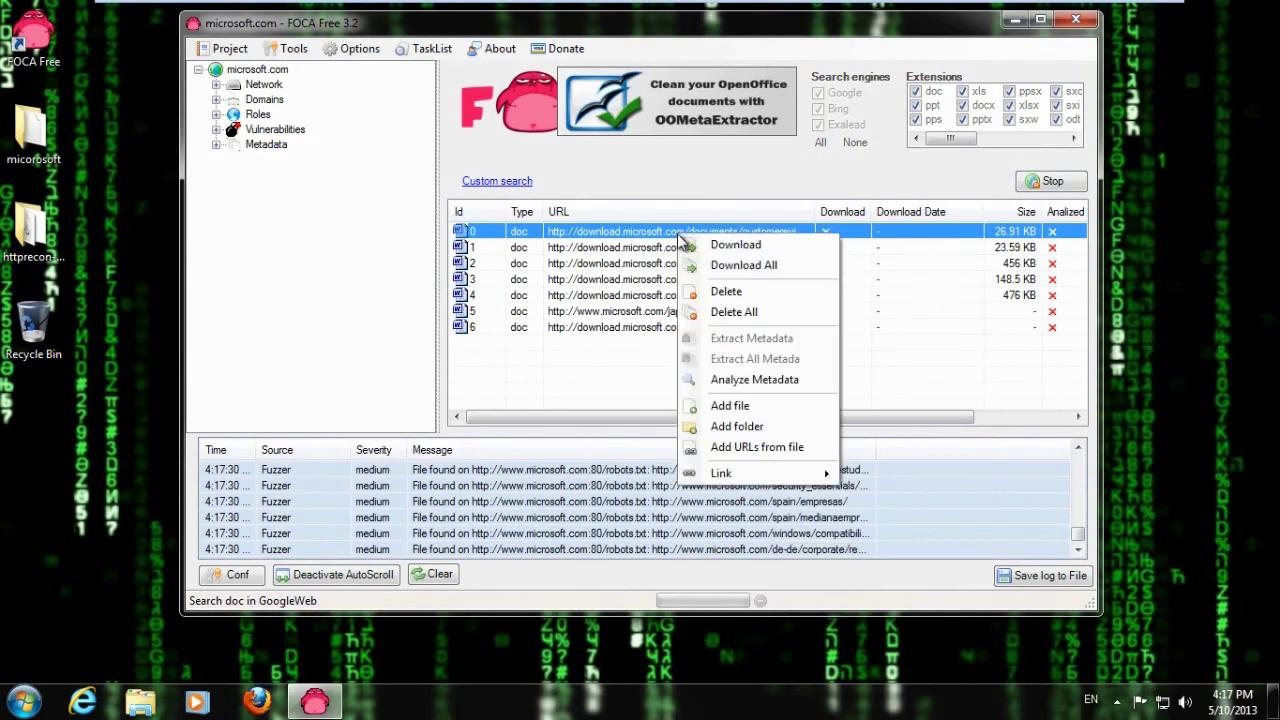
left_click(730, 263)
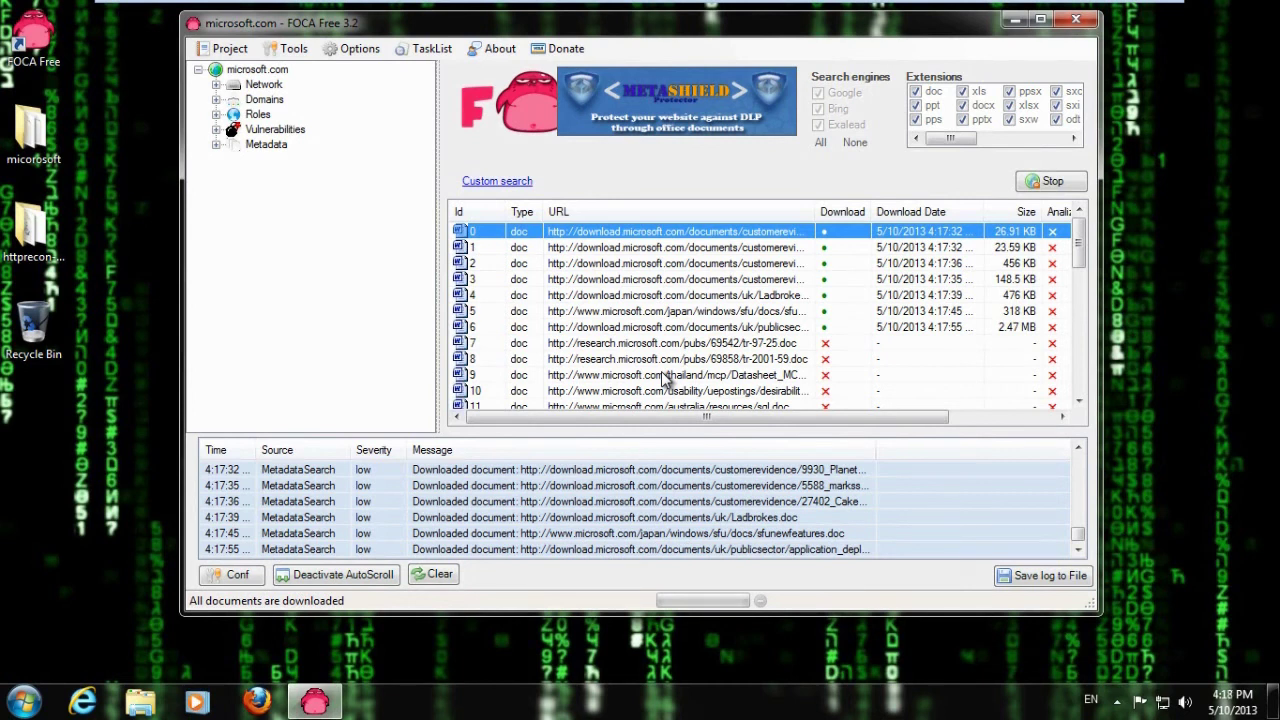
- Run the download of all documents again to include the newly listed search results
scroll(668, 372, "down", 5)
scroll(680, 360, "up", 5)
scroll(688, 352, "down", 13)
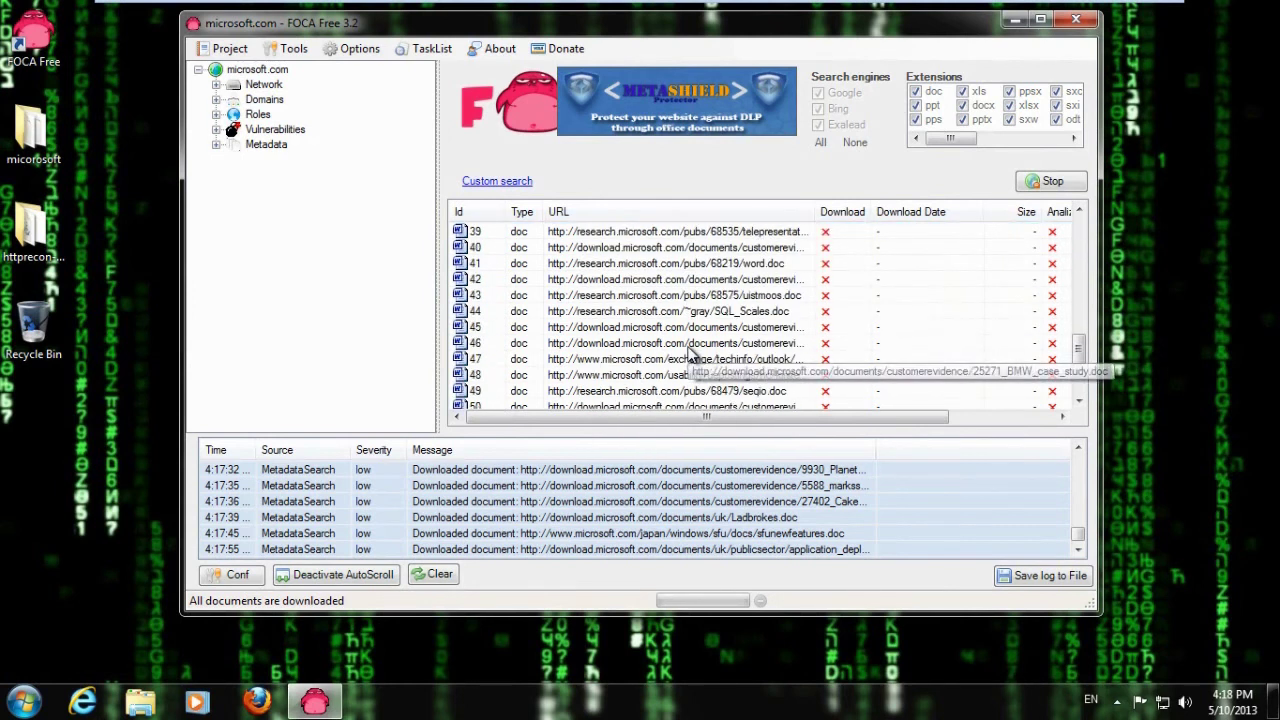
right_click(688, 345)
left_click(748, 378)
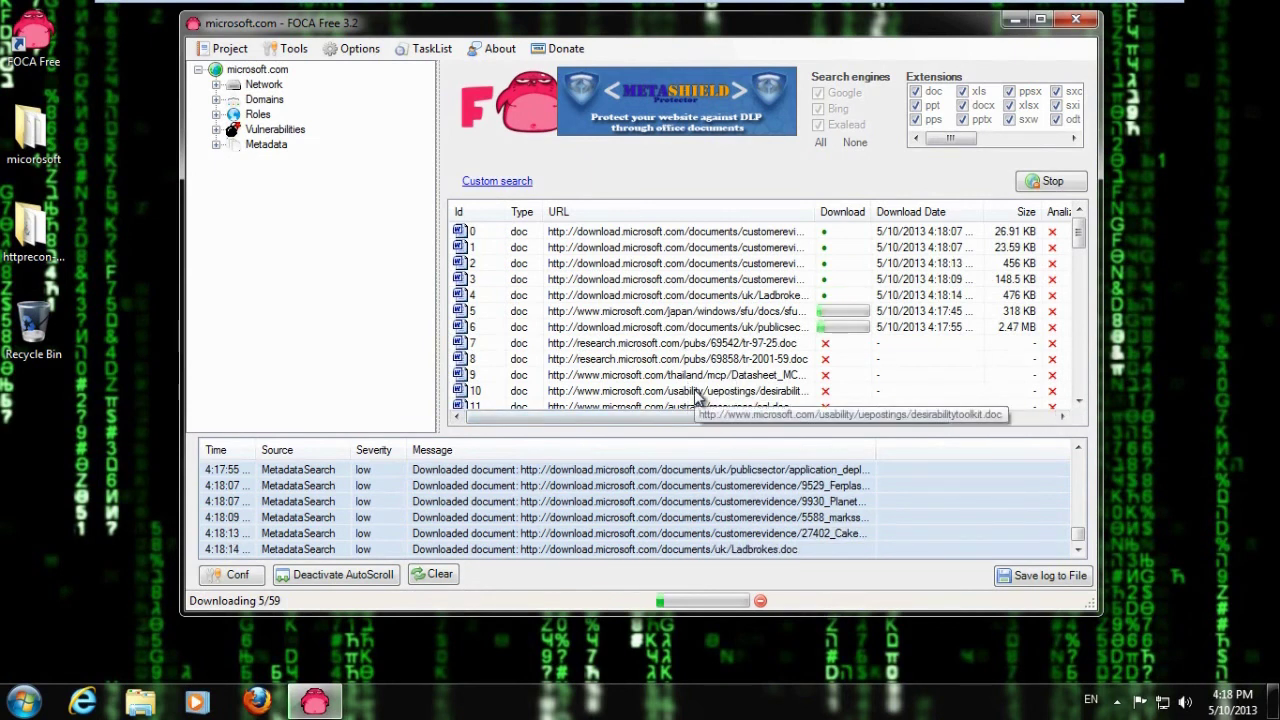
- Extract the metadata from all downloaded documents and expand the Metadata branch of the project tree
left_click(672, 236)
right_click(673, 238)
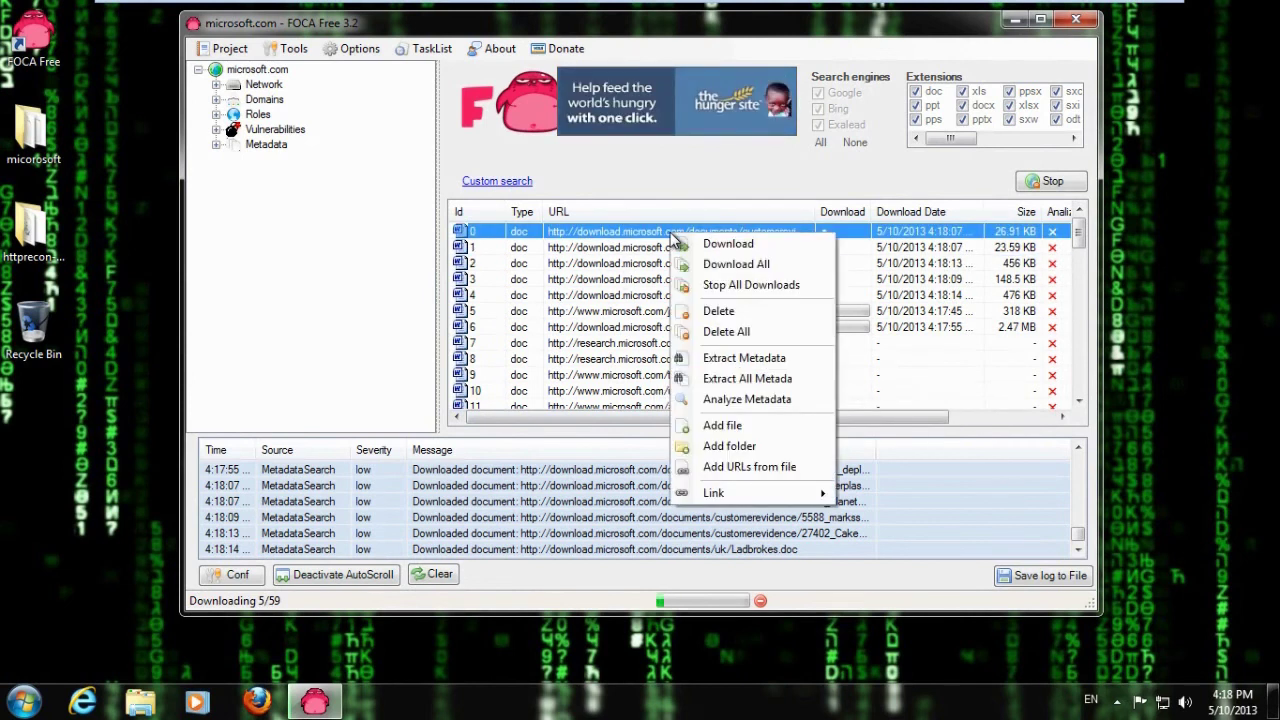
left_click(752, 384)
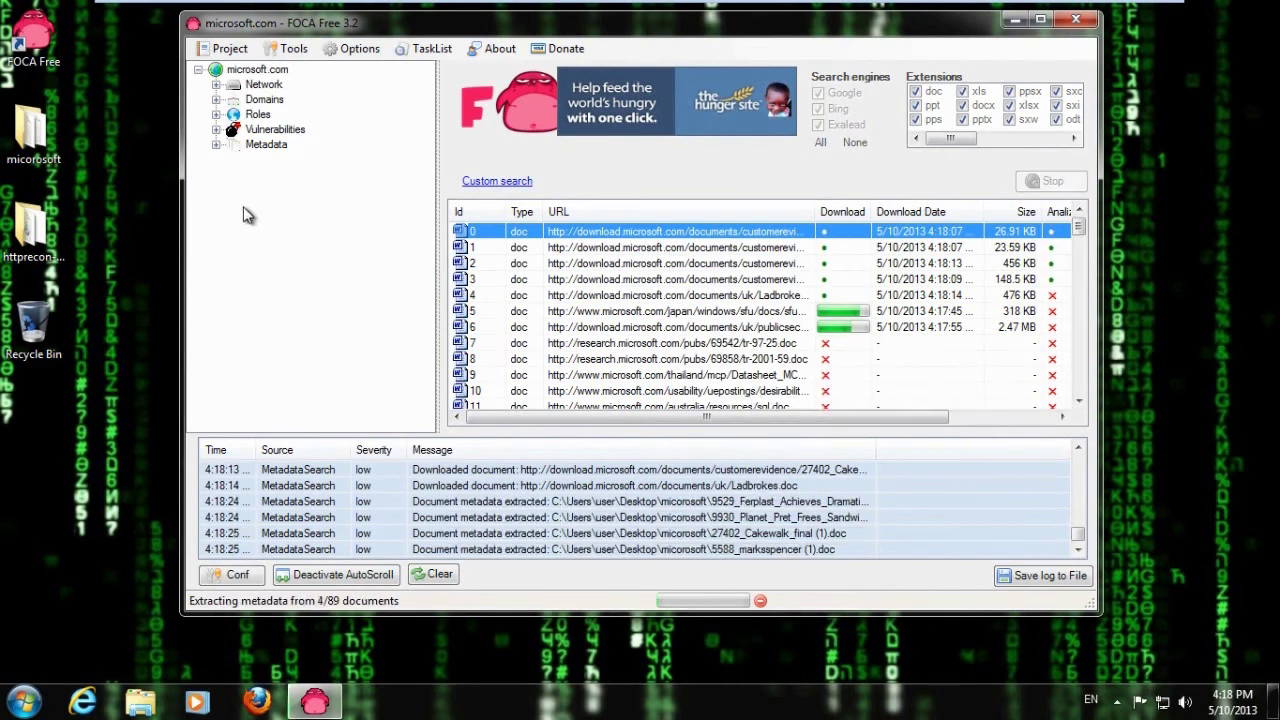
left_click(216, 145)
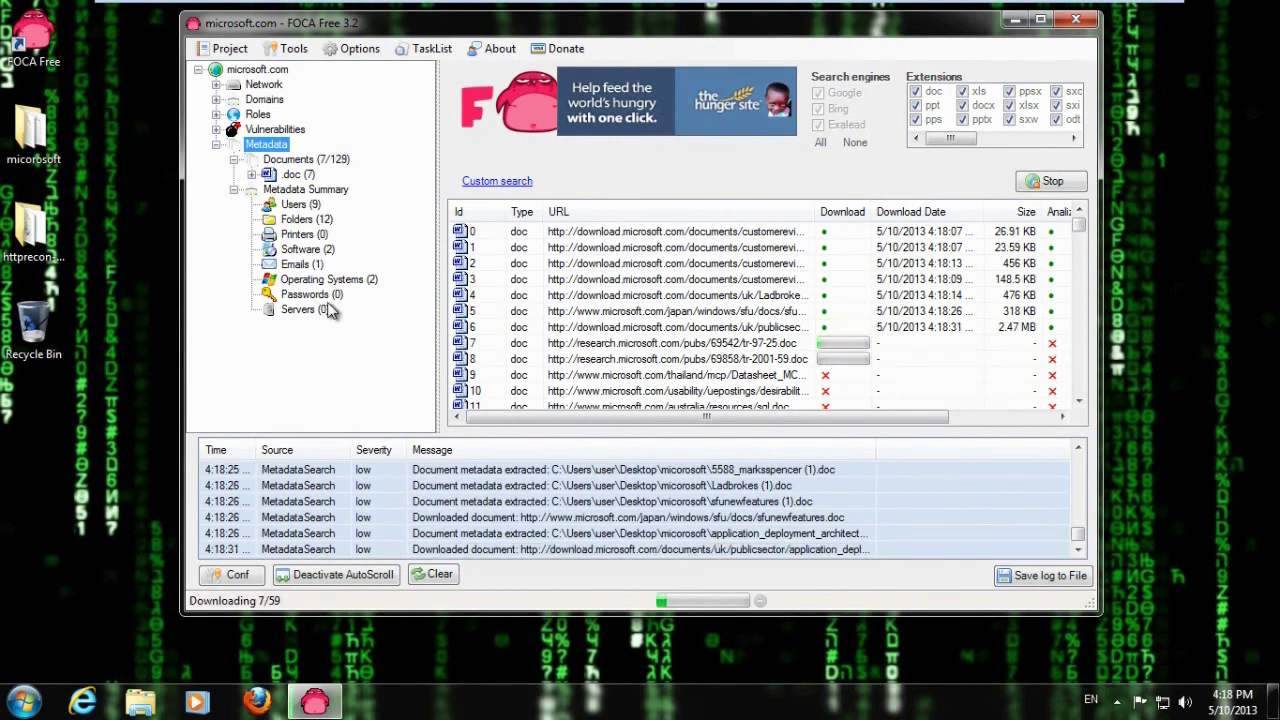
- Review the emails, users and folders collected in the metadata summary
left_click(303, 264)
left_click(501, 236)
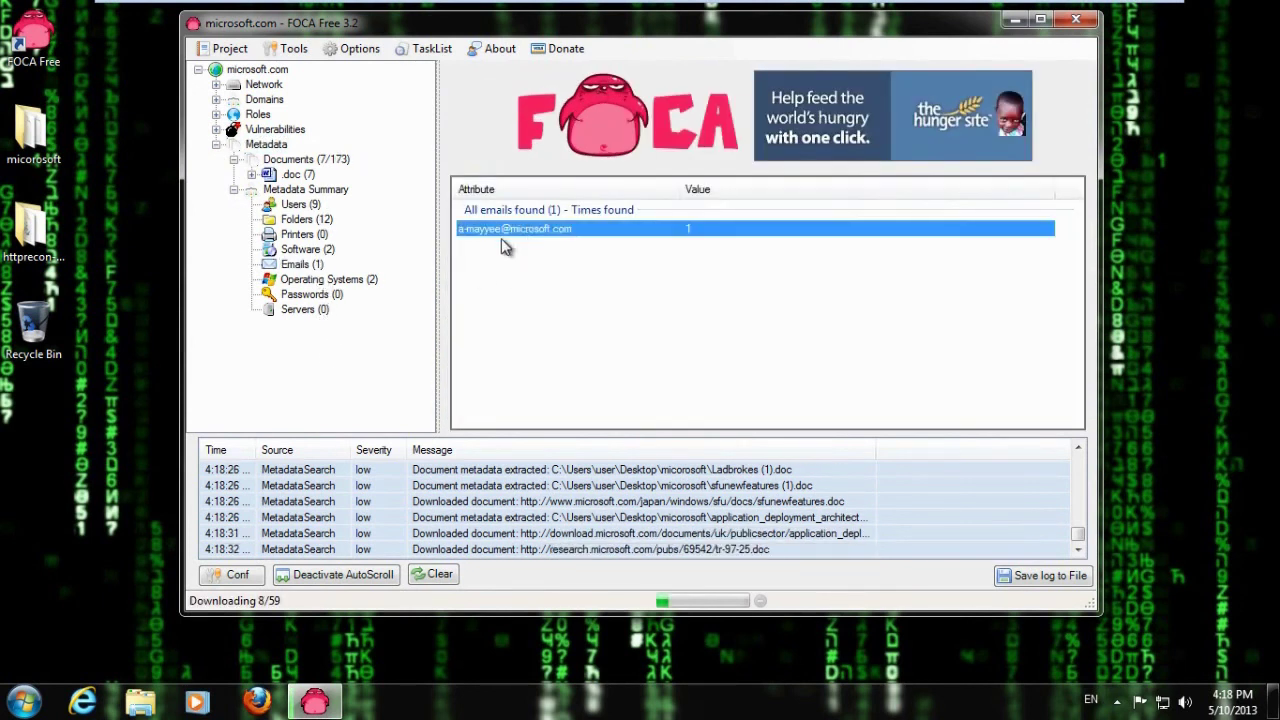
left_click(298, 205)
left_click(512, 249)
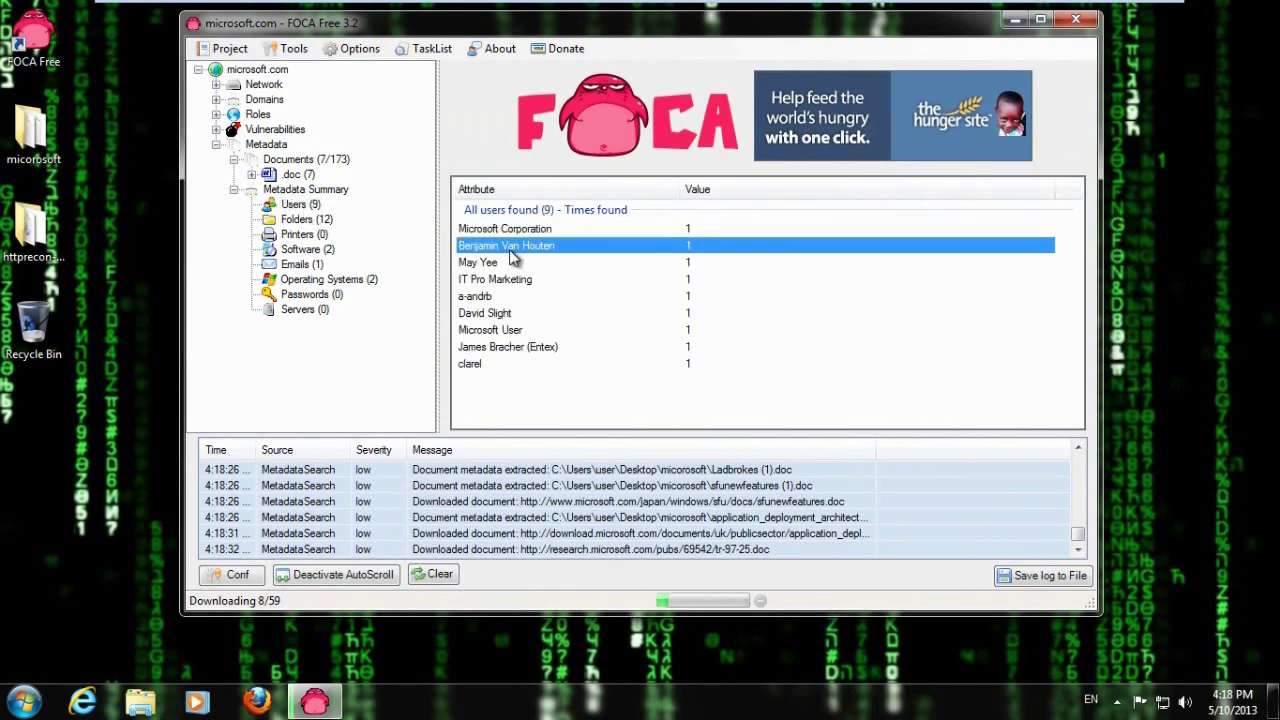
left_click(306, 220)
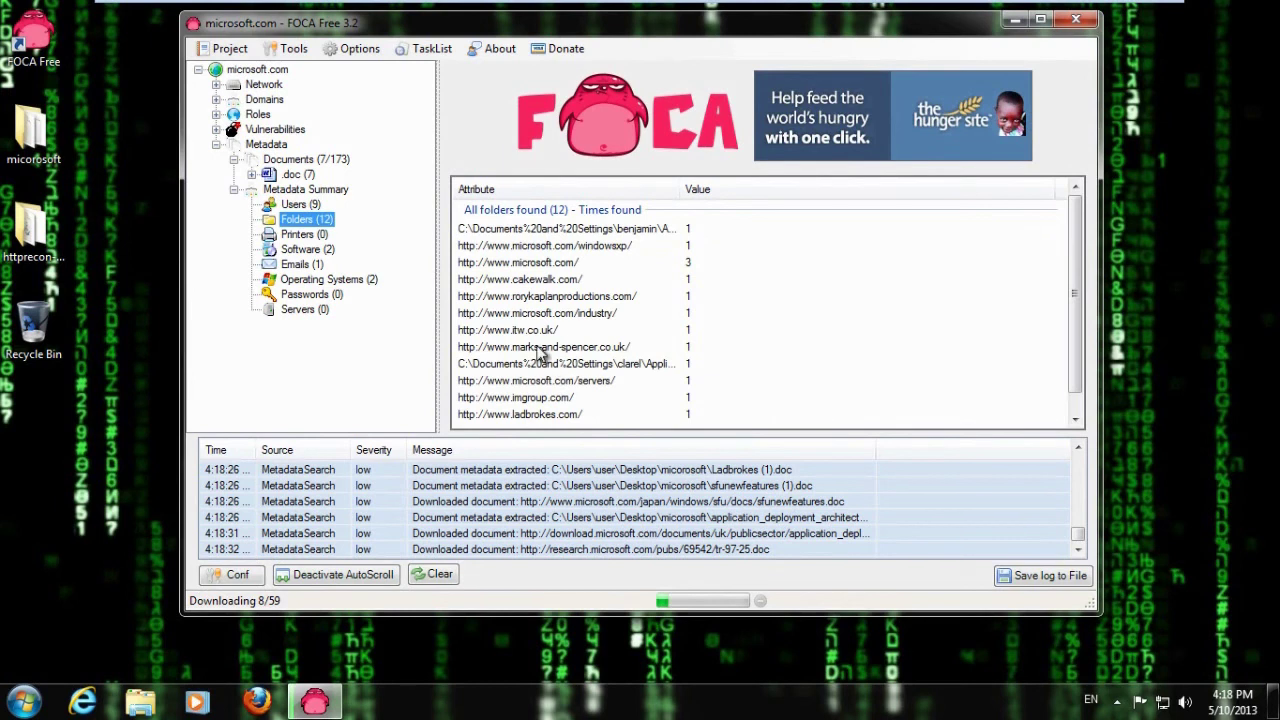
- Review the software entries collected in the metadata summary
left_click(318, 250)
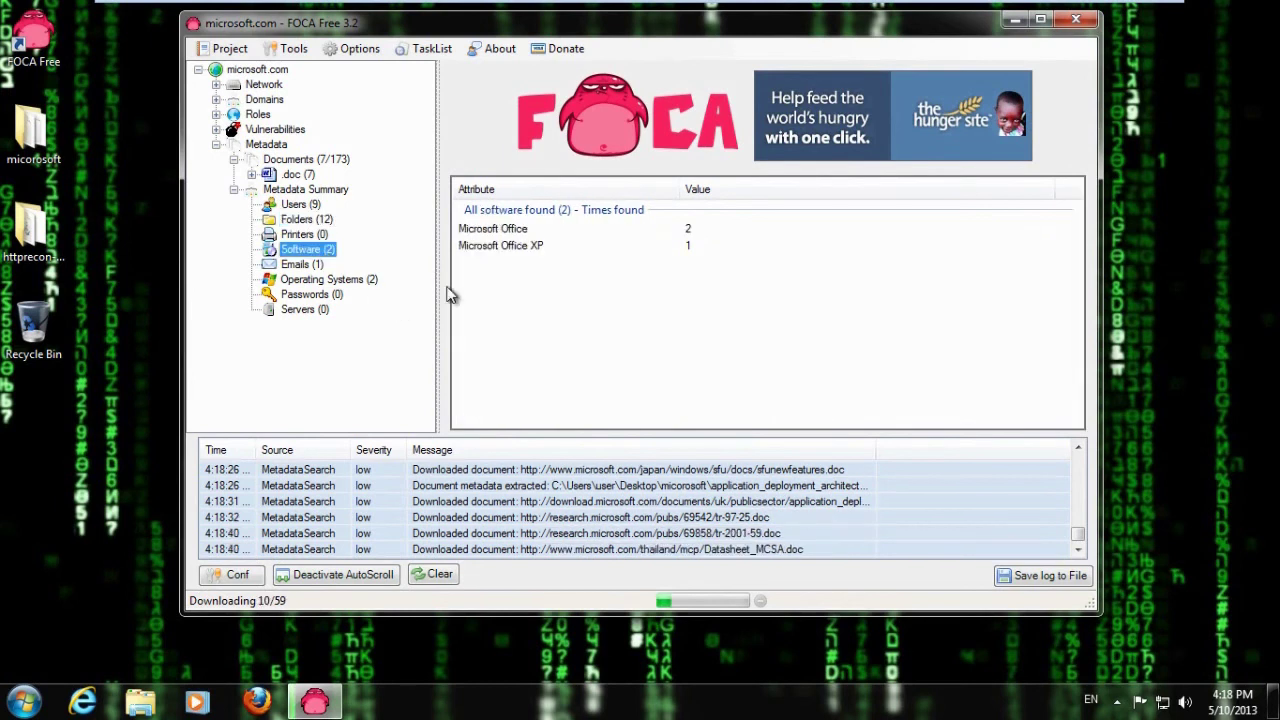
left_click(496, 246)
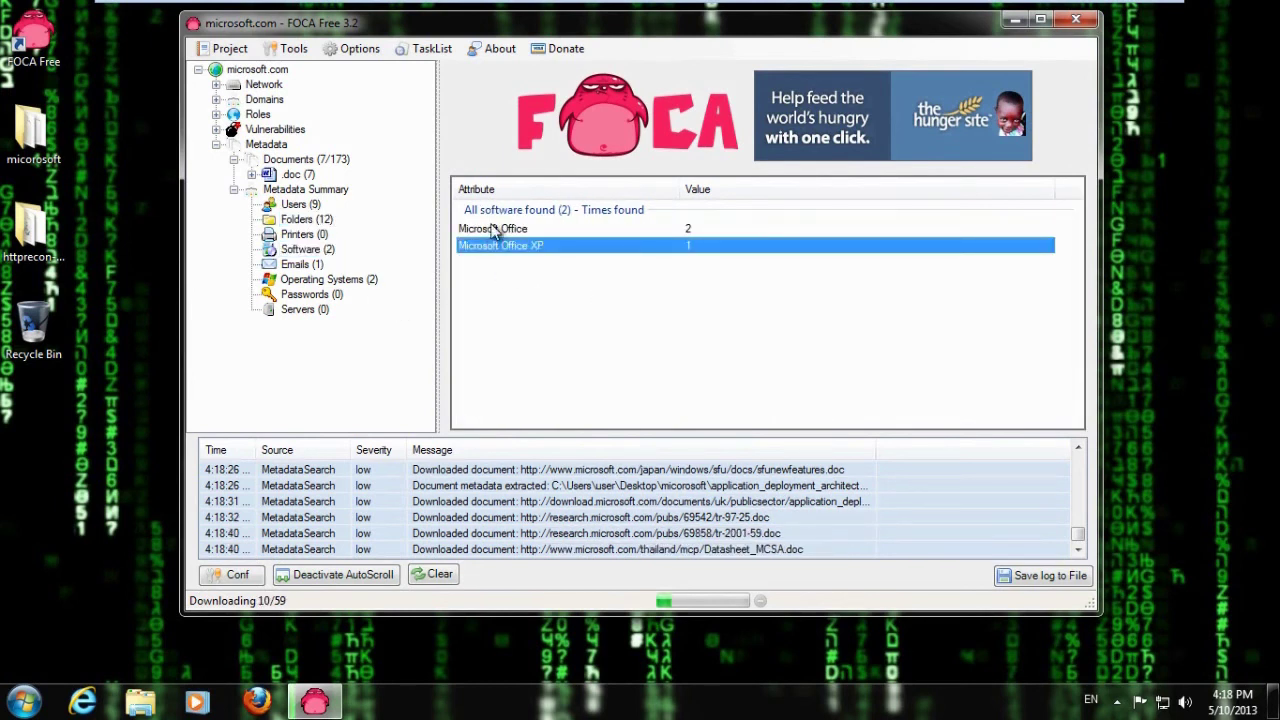
left_click(494, 229)
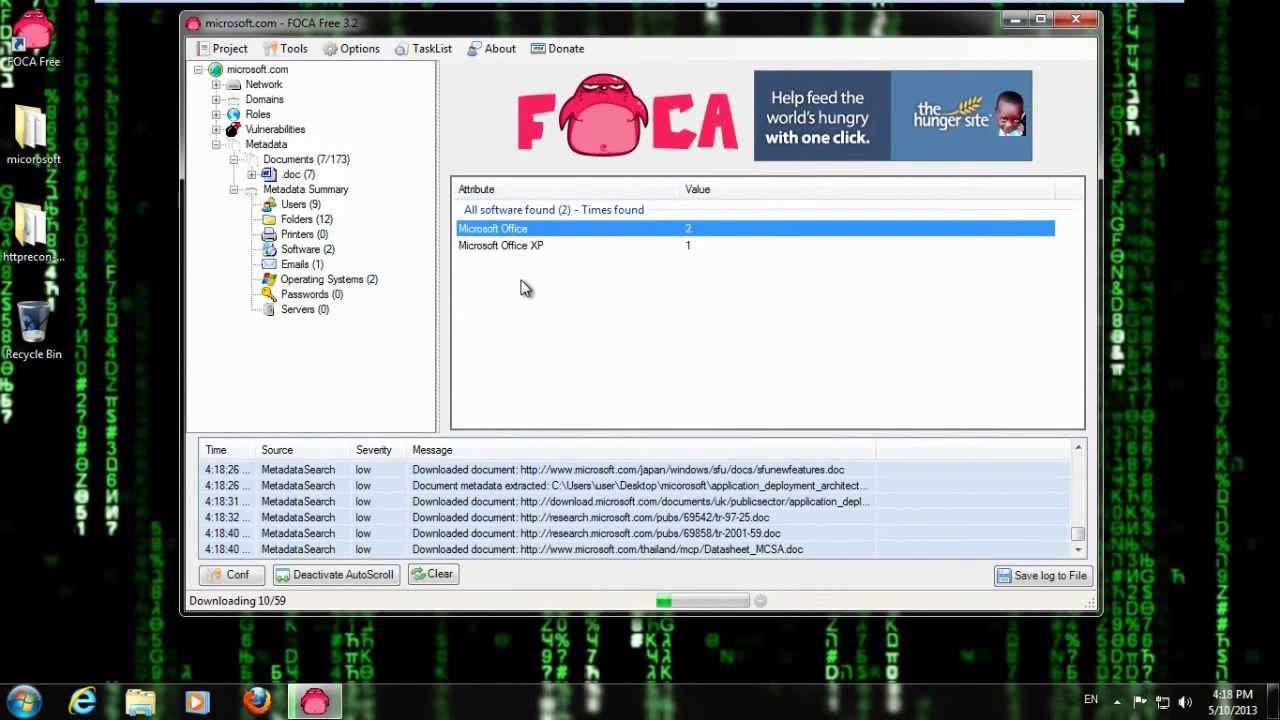
- Review the operating systems identified in the metadata summary
left_click(370, 283)
left_click(545, 247)
left_click(510, 230)
left_click(513, 245)
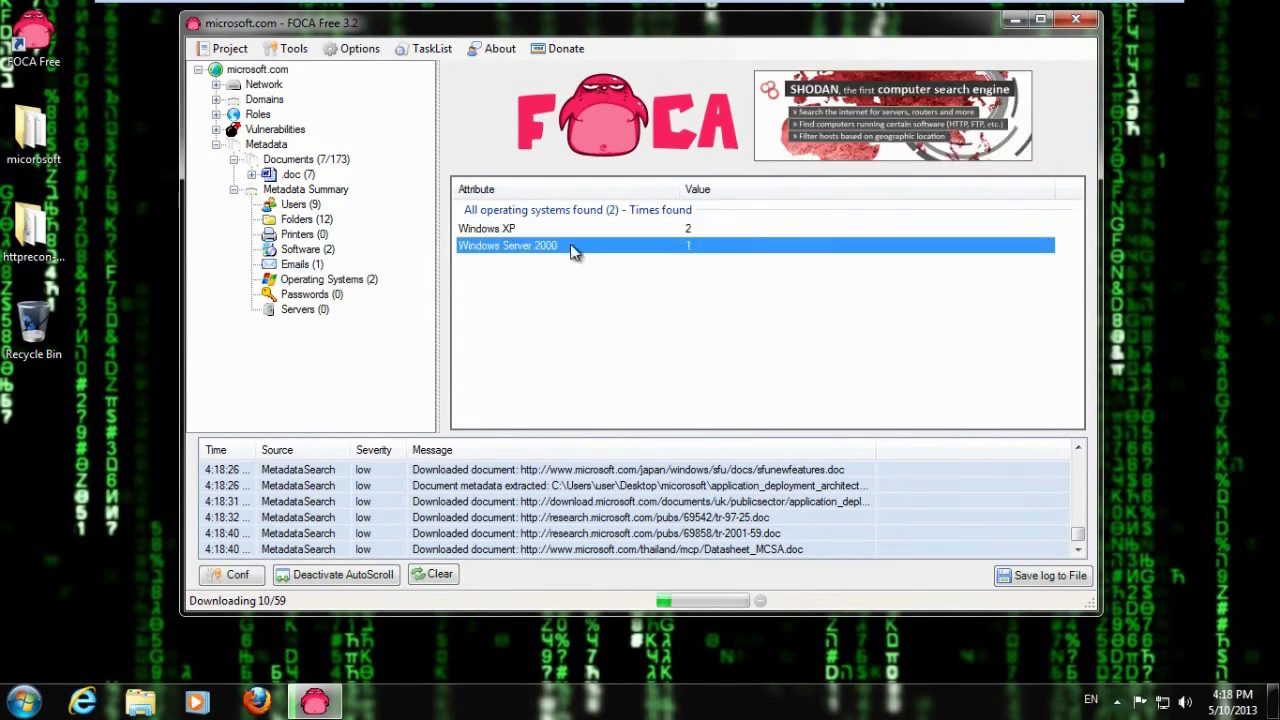
left_click(510, 230)
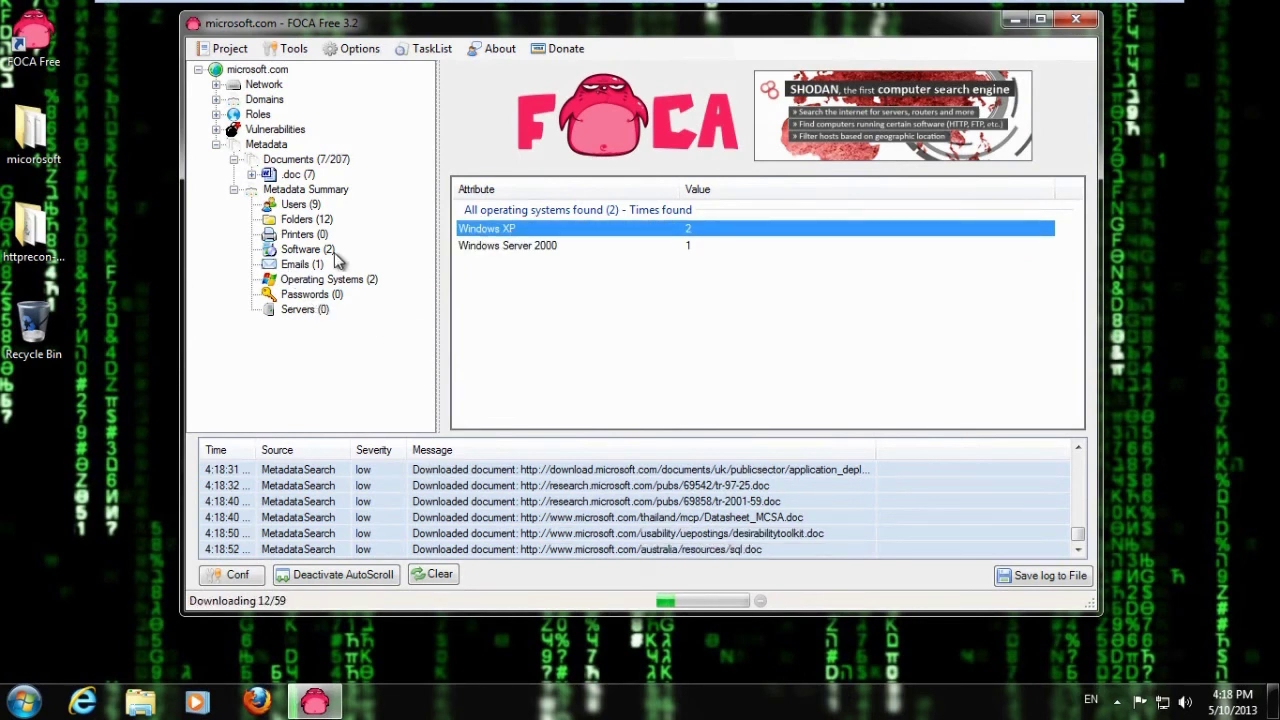
- Look through the Roles branch of the project tree, collapse it and expand the Vulnerabilities branch
left_click(217, 114)
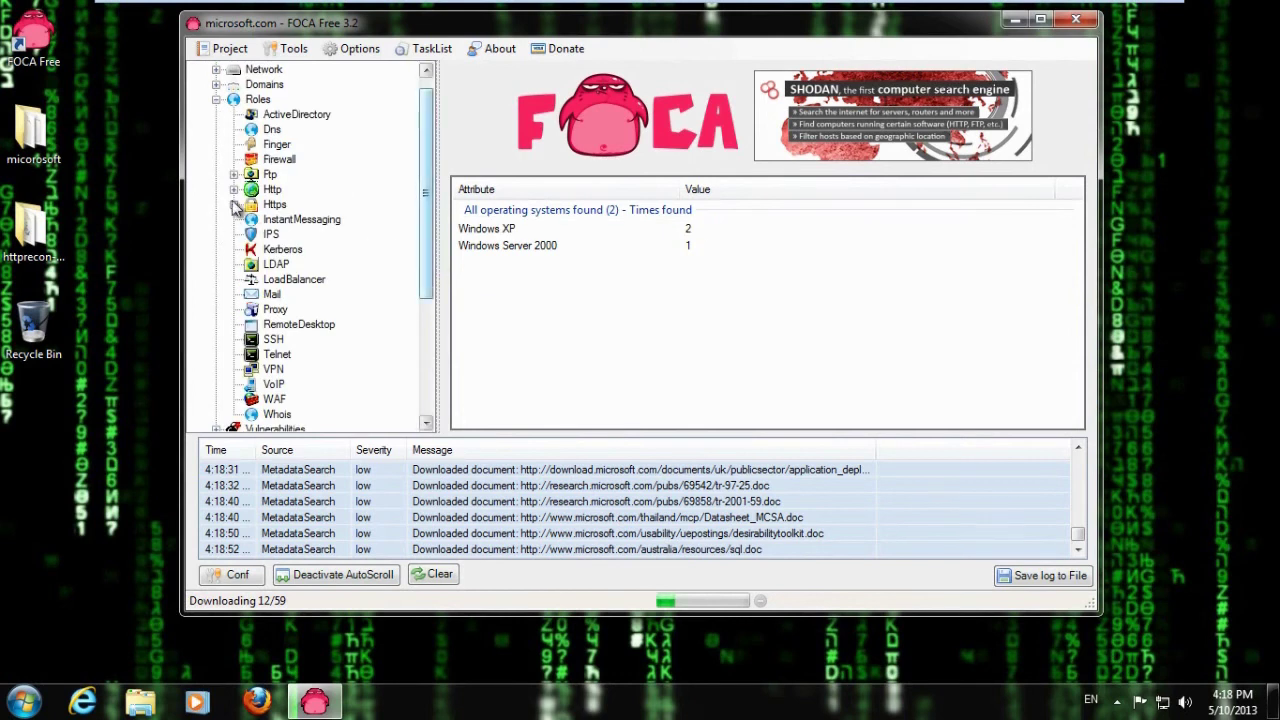
left_click(217, 100)
left_click(274, 130)
double_click(274, 130)
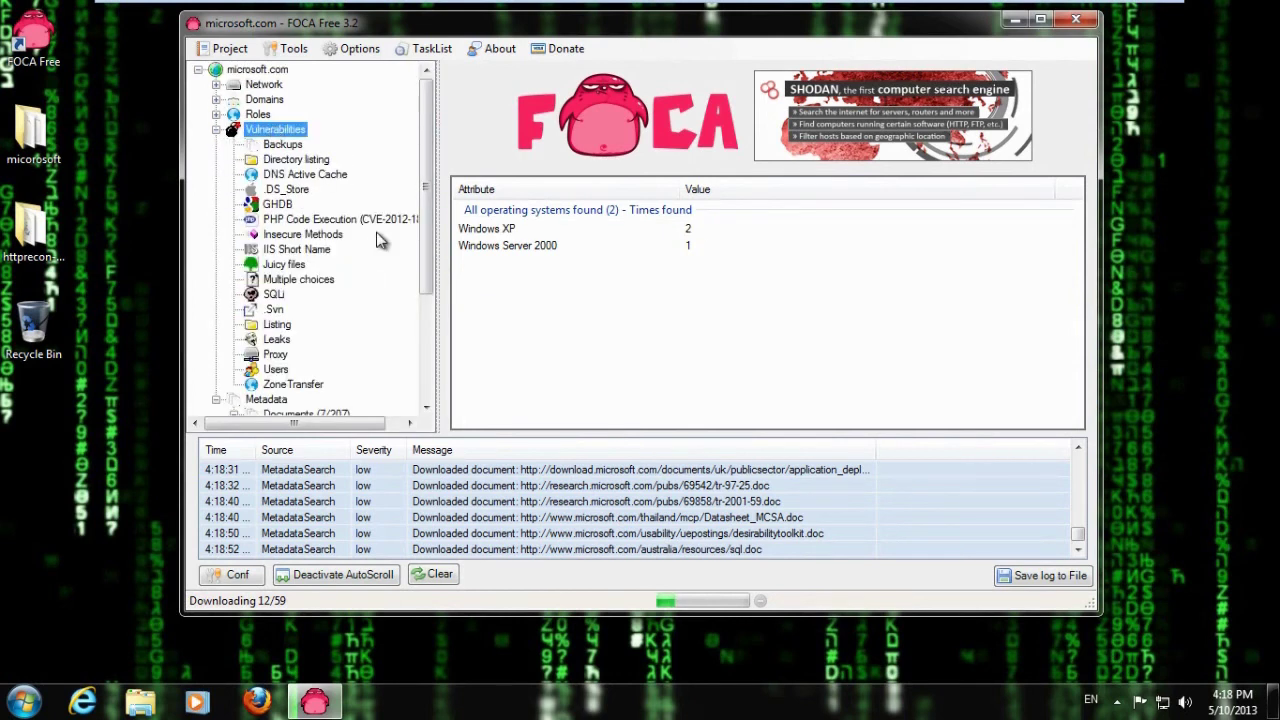
- Inspect the details of host 213.158.175.26 under Juicy files, widening the project tree to read the names, and collapse Juicy files
left_click(298, 249)
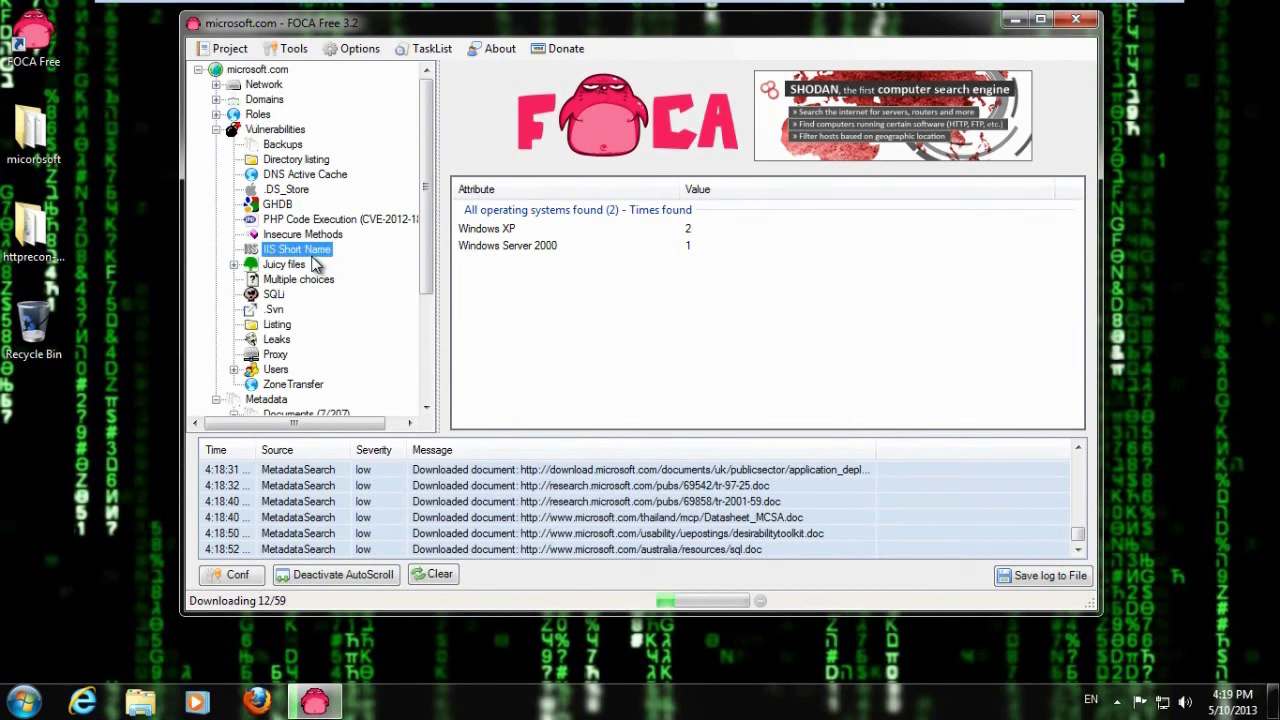
double_click(285, 264)
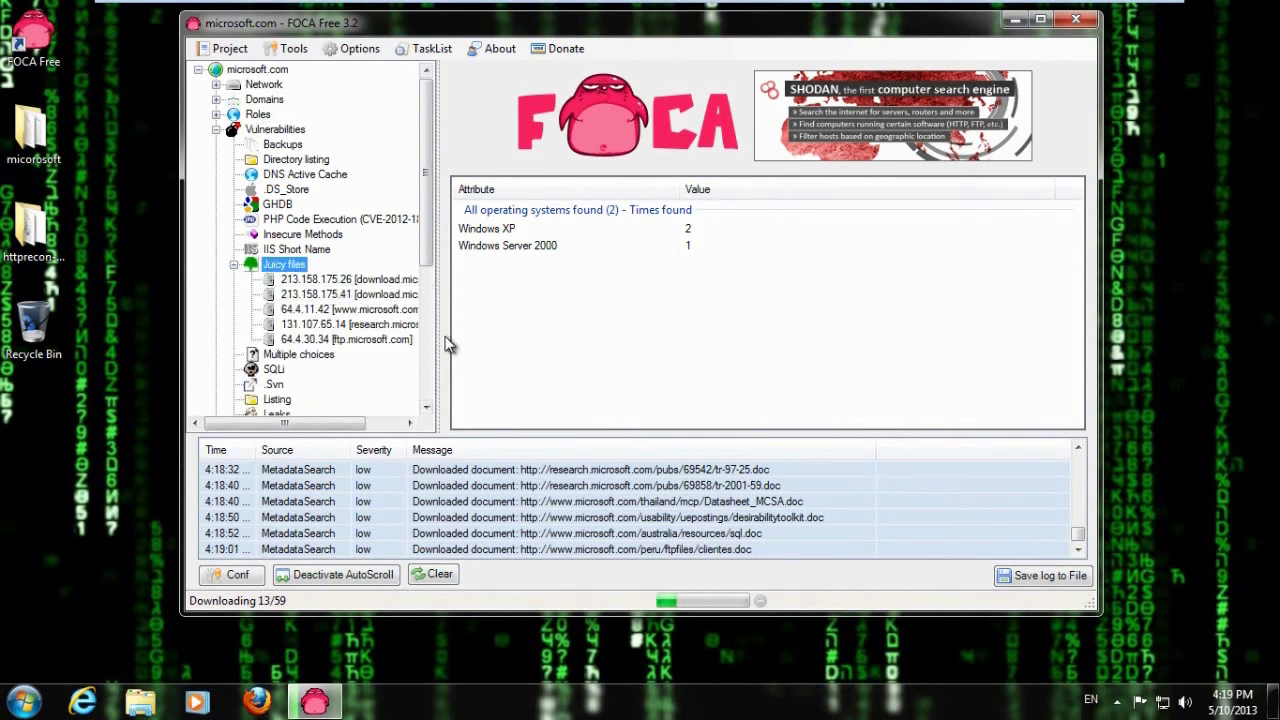
left_click_drag(443, 343, 548, 332)
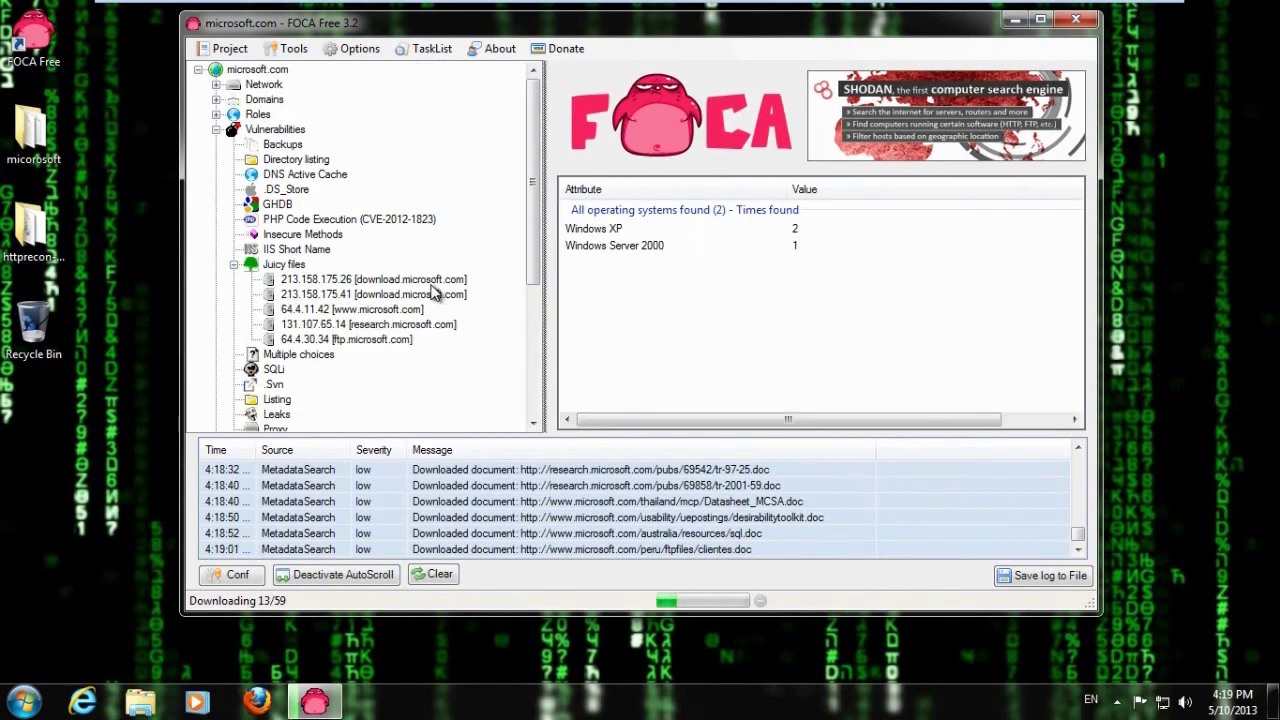
left_click(452, 281)
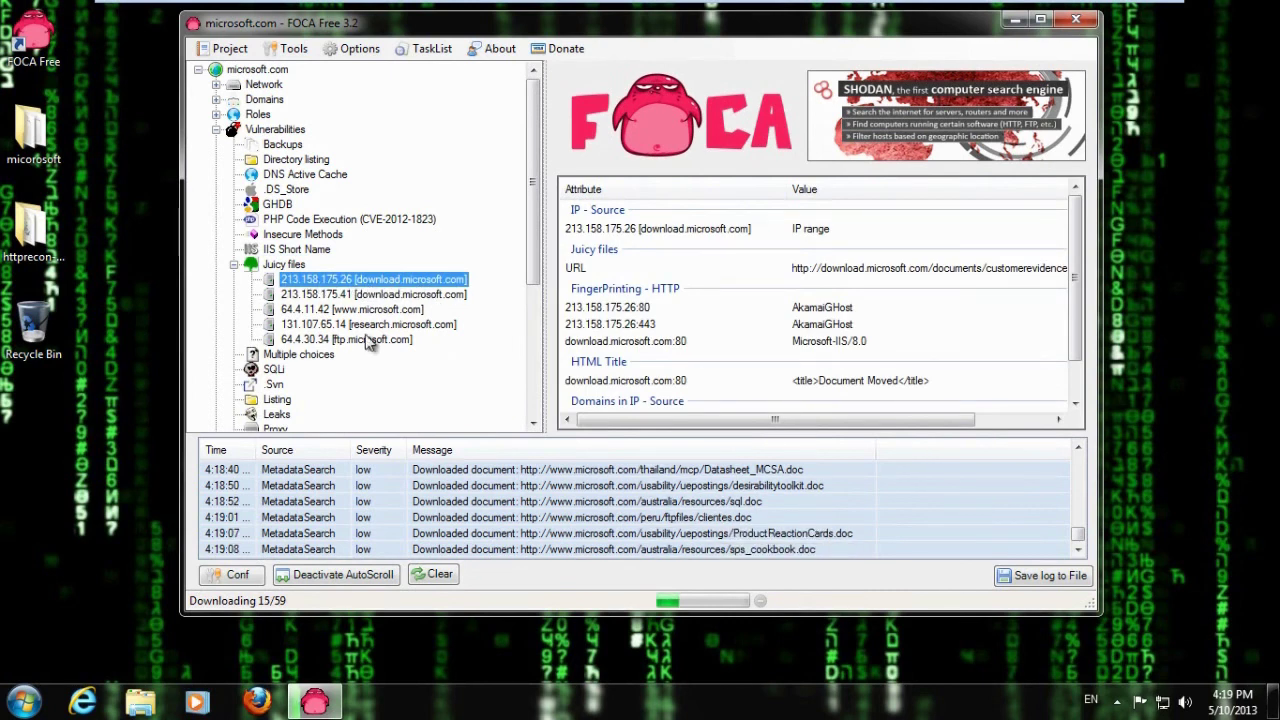
scroll(368, 319, "down", 2)
scroll(368, 319, "up", 2)
left_click(234, 265)
- Revisit the metadata summary's users, list the analysed .doc files and collapse the Documents branch
left_click_drag(533, 300, 535, 398)
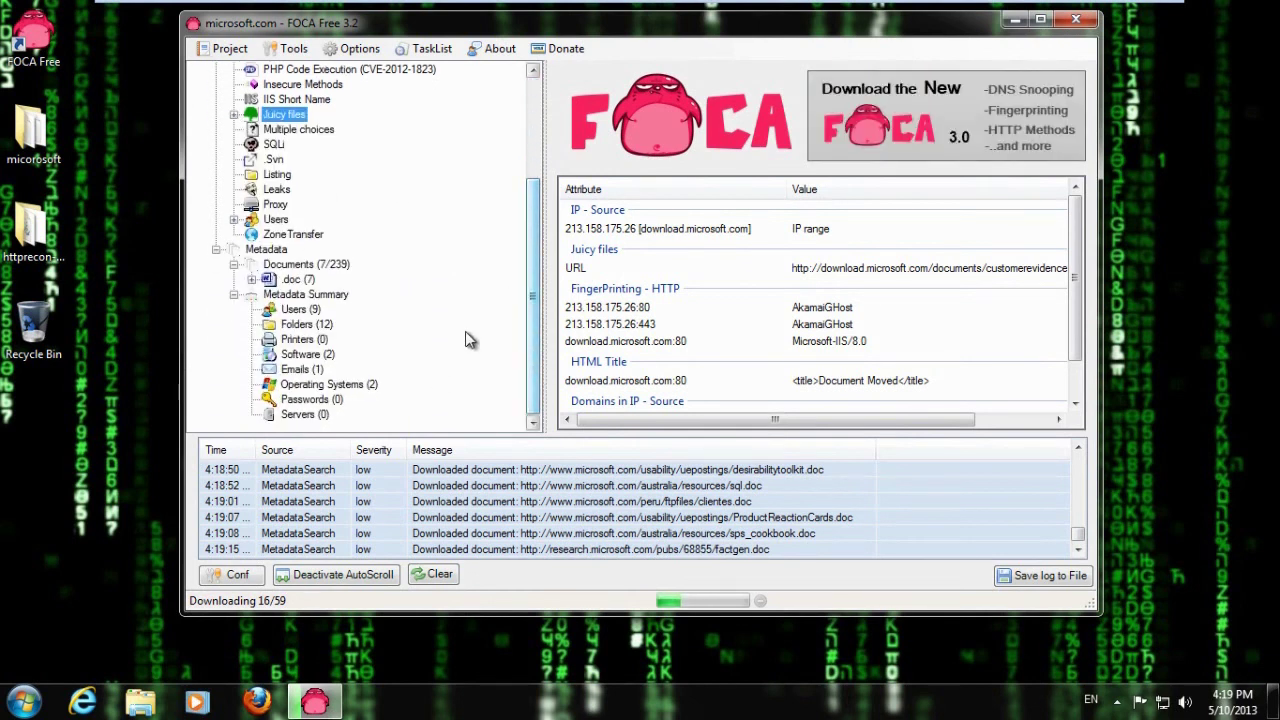
left_click(310, 327)
left_click(303, 294)
left_click(302, 282)
left_click(252, 280)
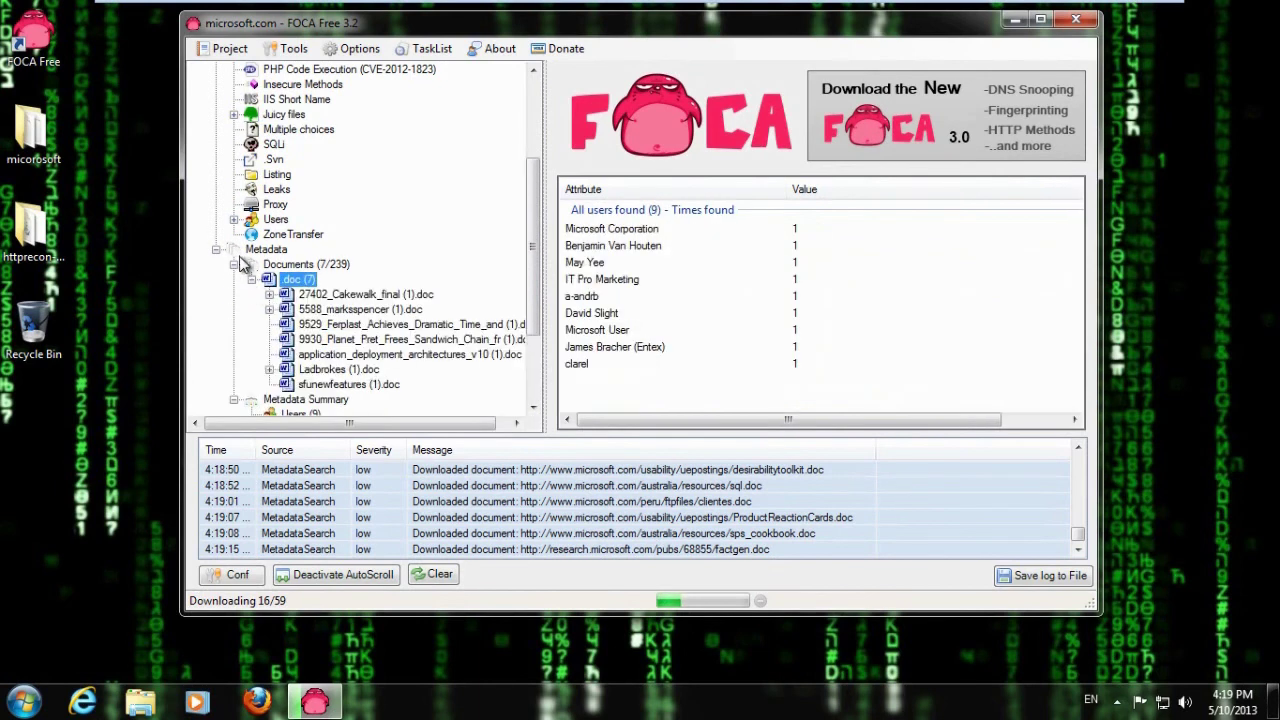
left_click(230, 262)
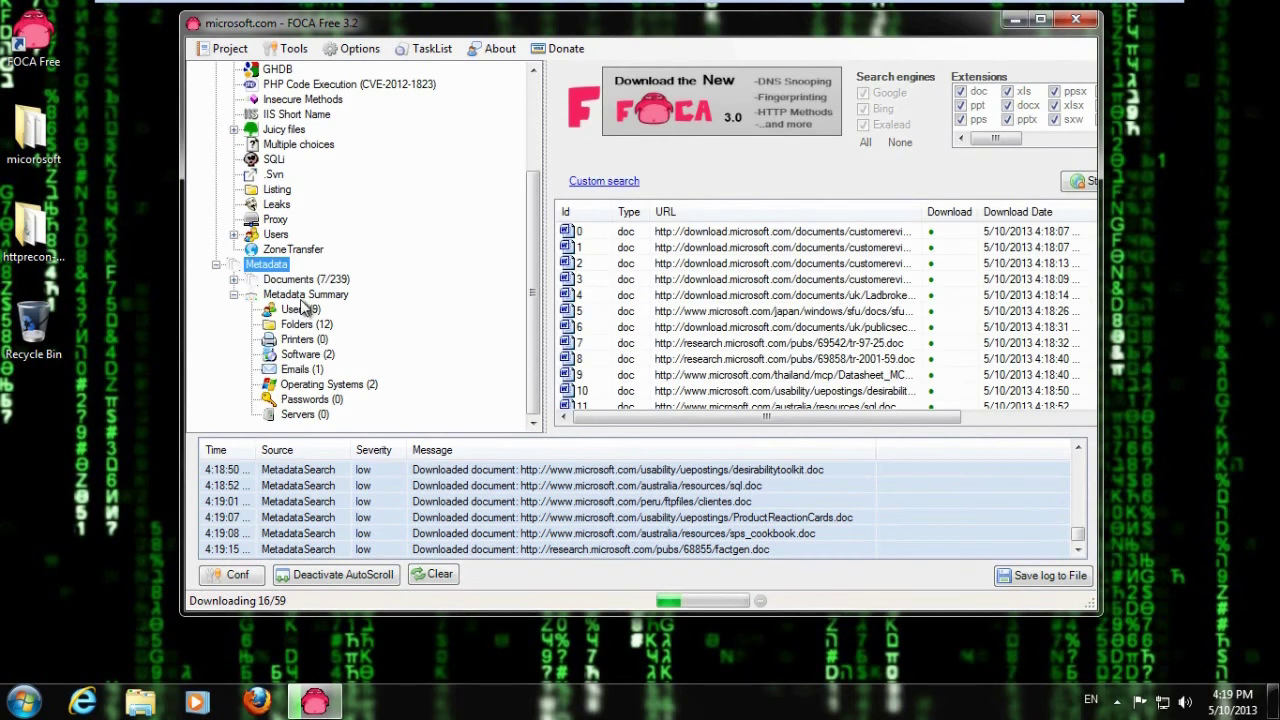
- Show the software summary again and minimize the Windows 7 virtual machine to return to the PowerPoint presentation
mouse_move(765, 8)
mouse_move(1024, 8)
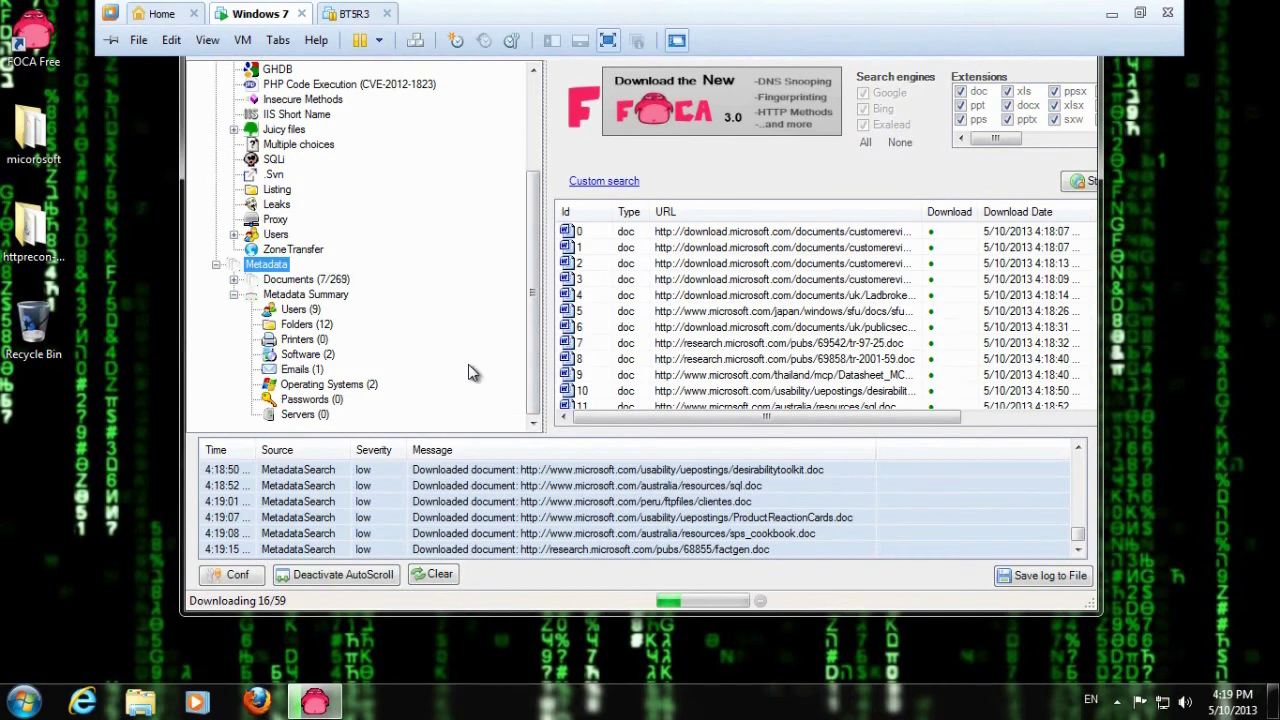
left_click(325, 356)
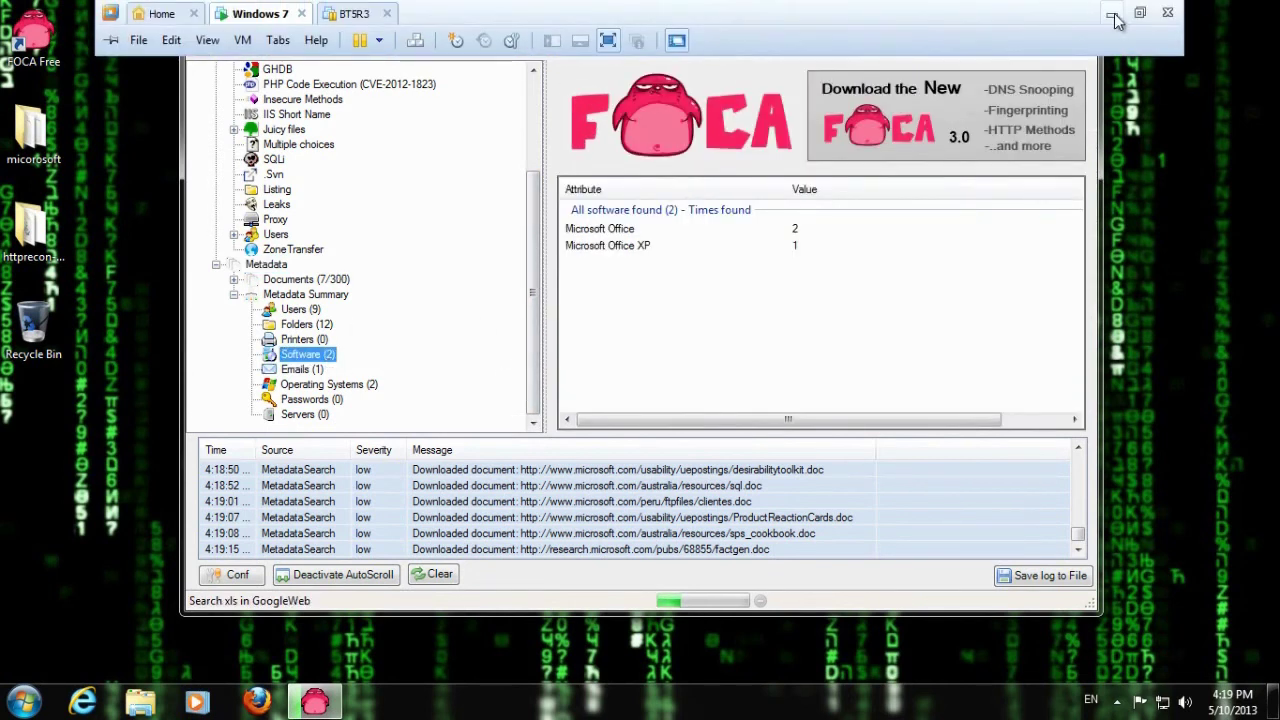
left_click(1111, 14)
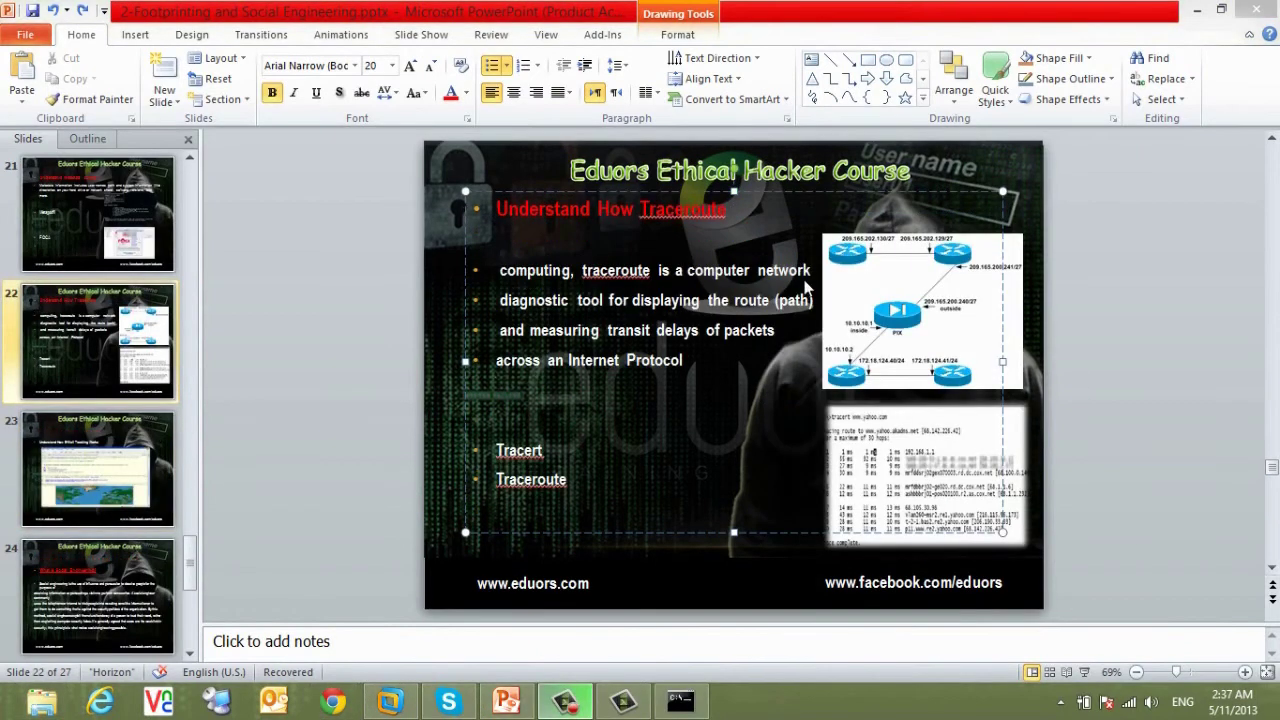